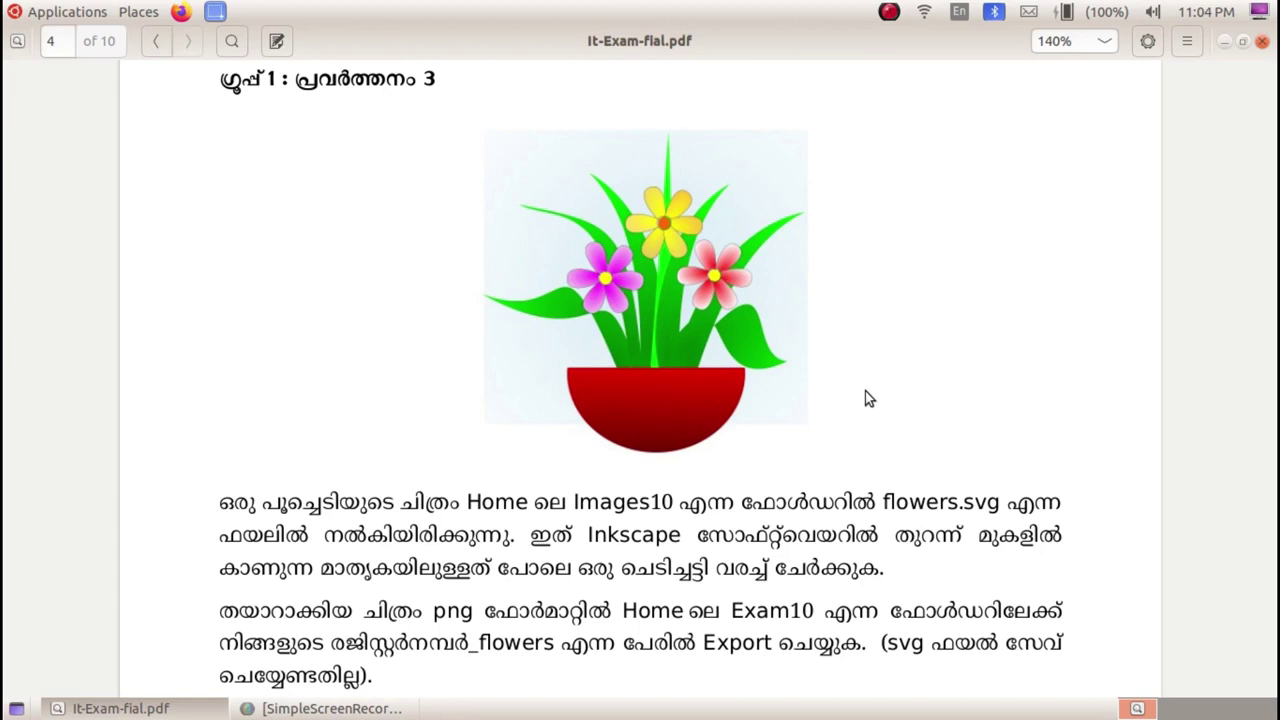
Step: Minimize the exam PDF and launch Inkscape from the Graphics applications menu
left_click(1224, 42)
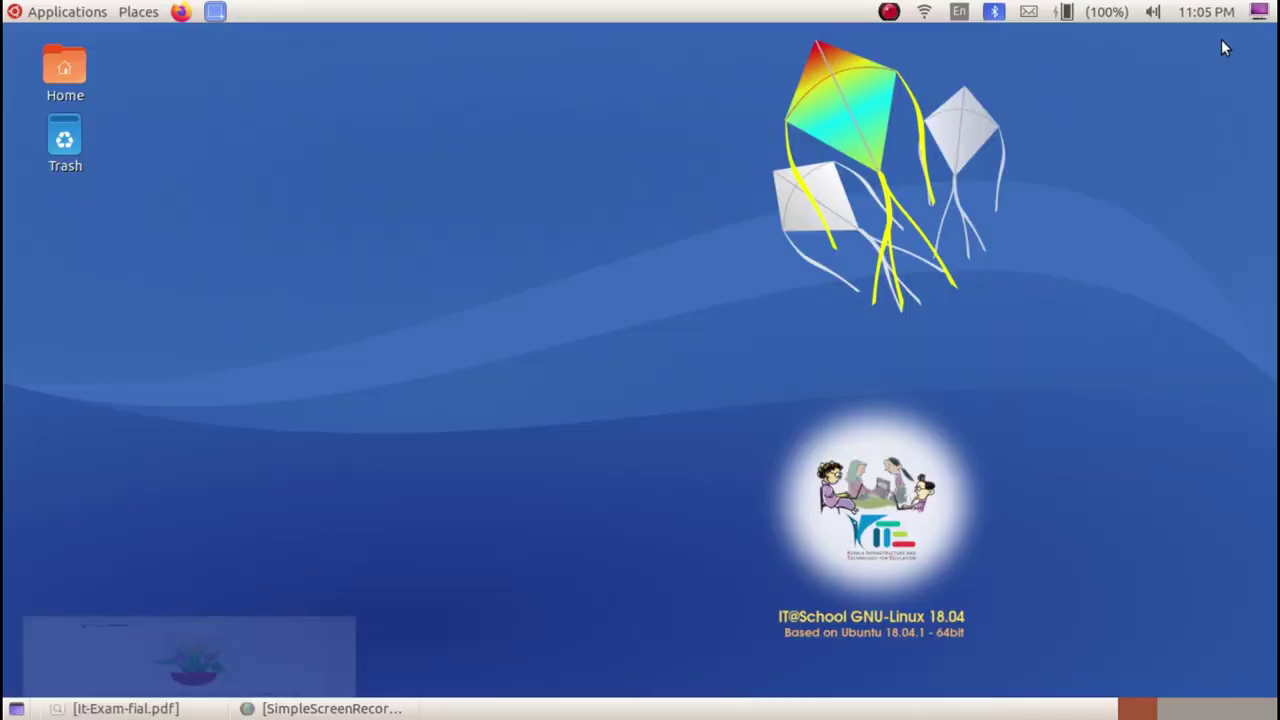
left_click(77, 10)
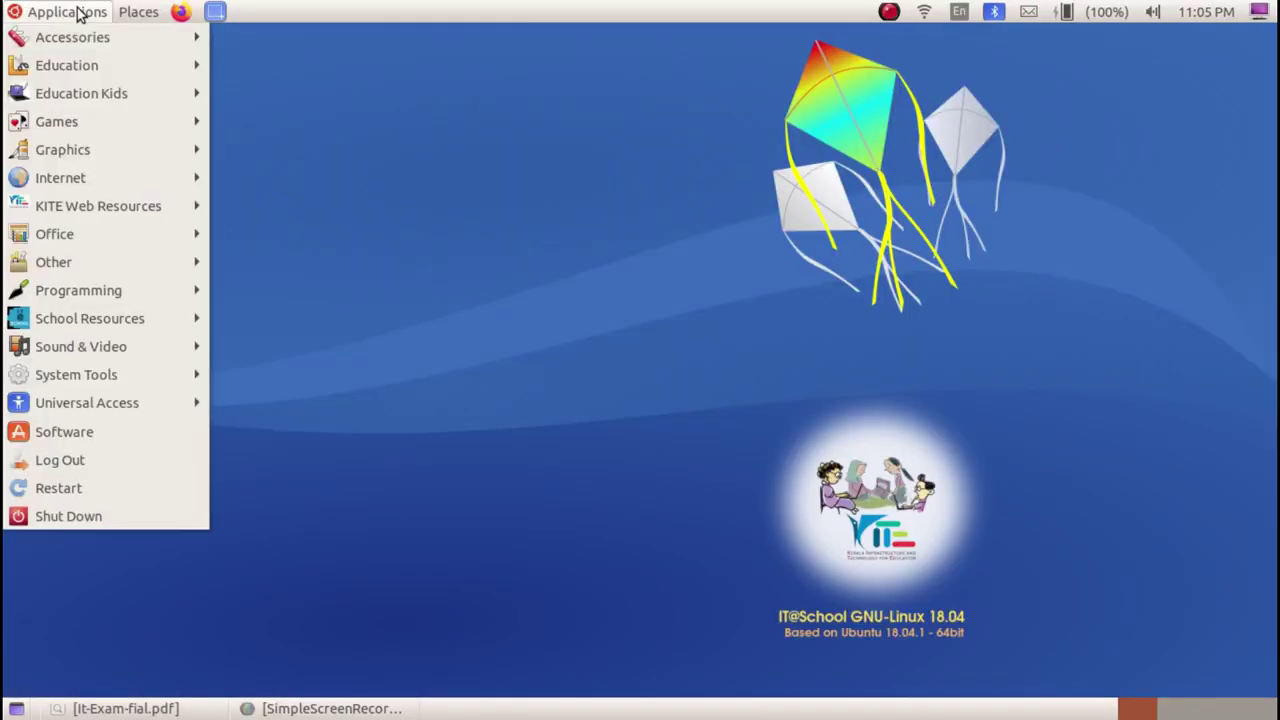
mouse_move(62, 149)
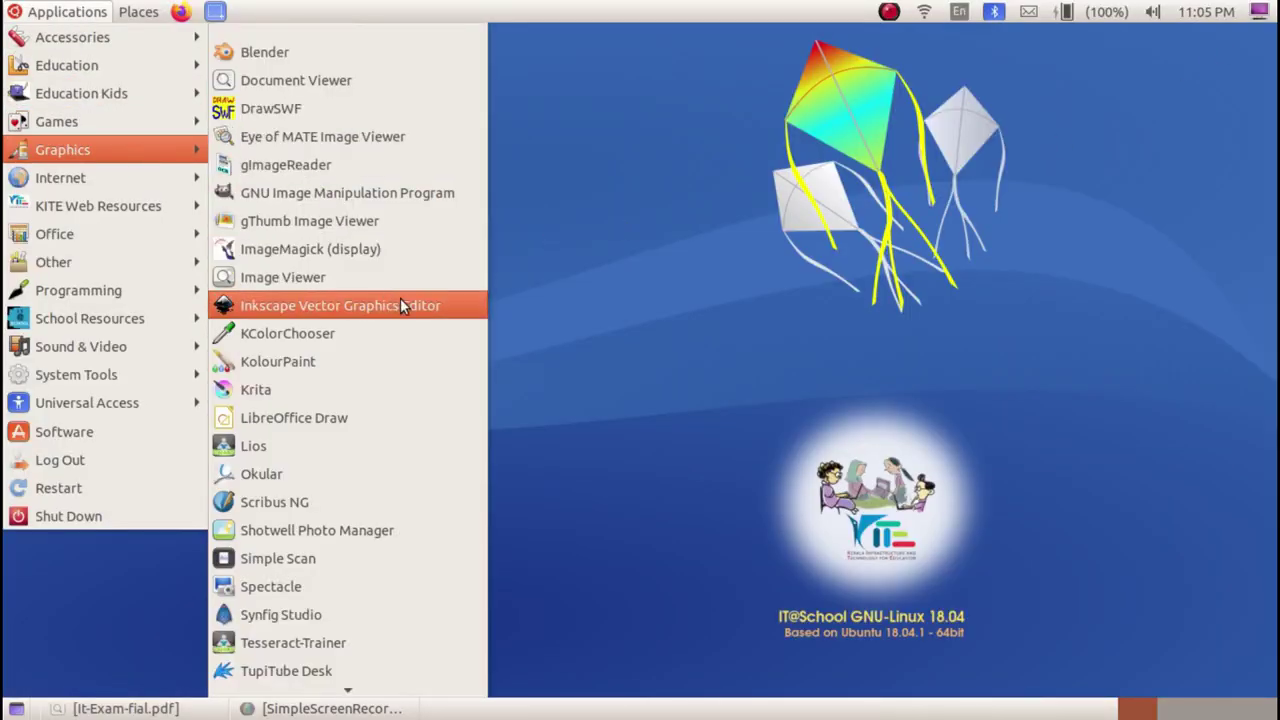
left_click(411, 299)
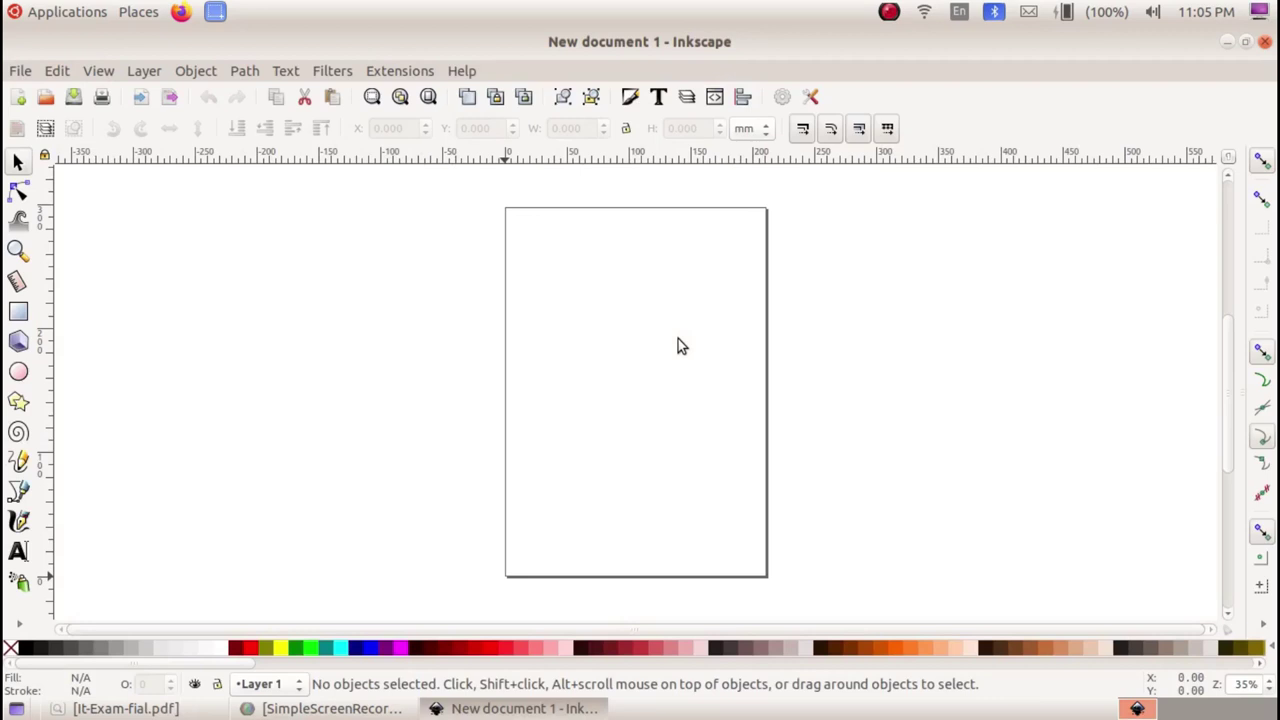
left_click(20, 71)
Step: Open flowers.svg from the Images10 folder
left_click(66, 138)
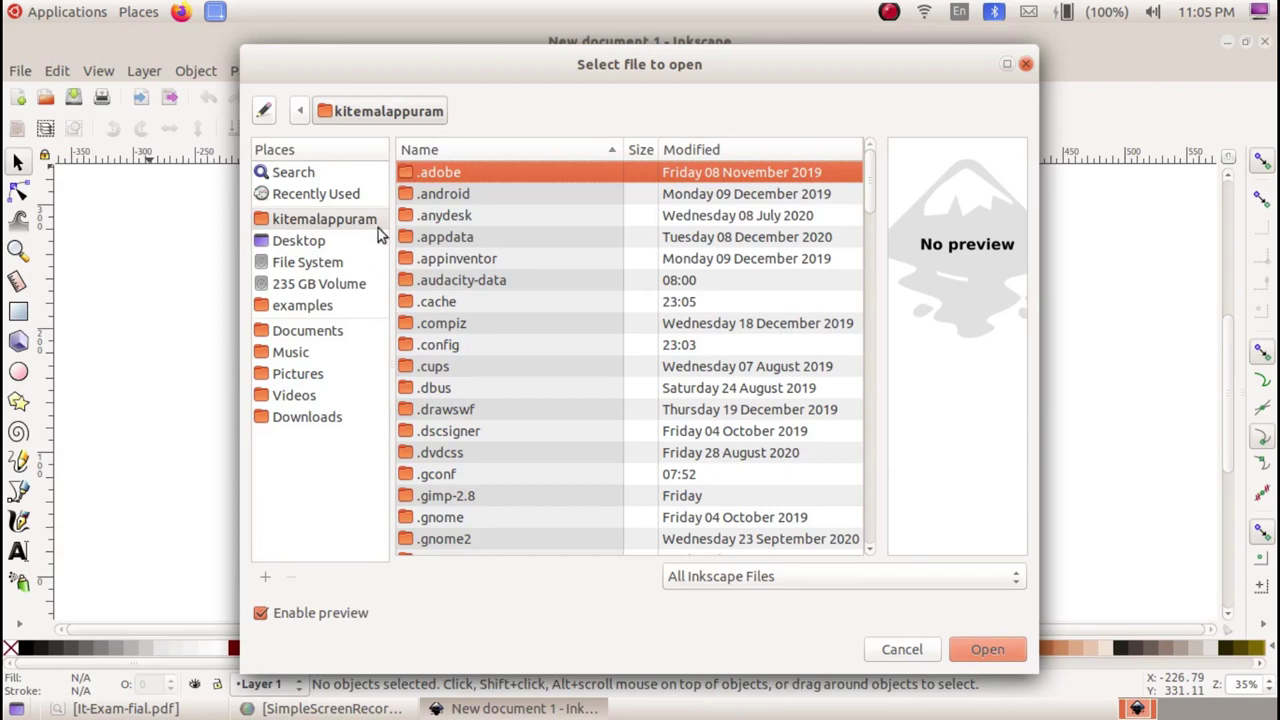
scroll(538, 295, "down", 3)
scroll(538, 295, "down", 3)
scroll(538, 295, "down", 3)
scroll(538, 295, "down", 3)
scroll(538, 298, "down", 4)
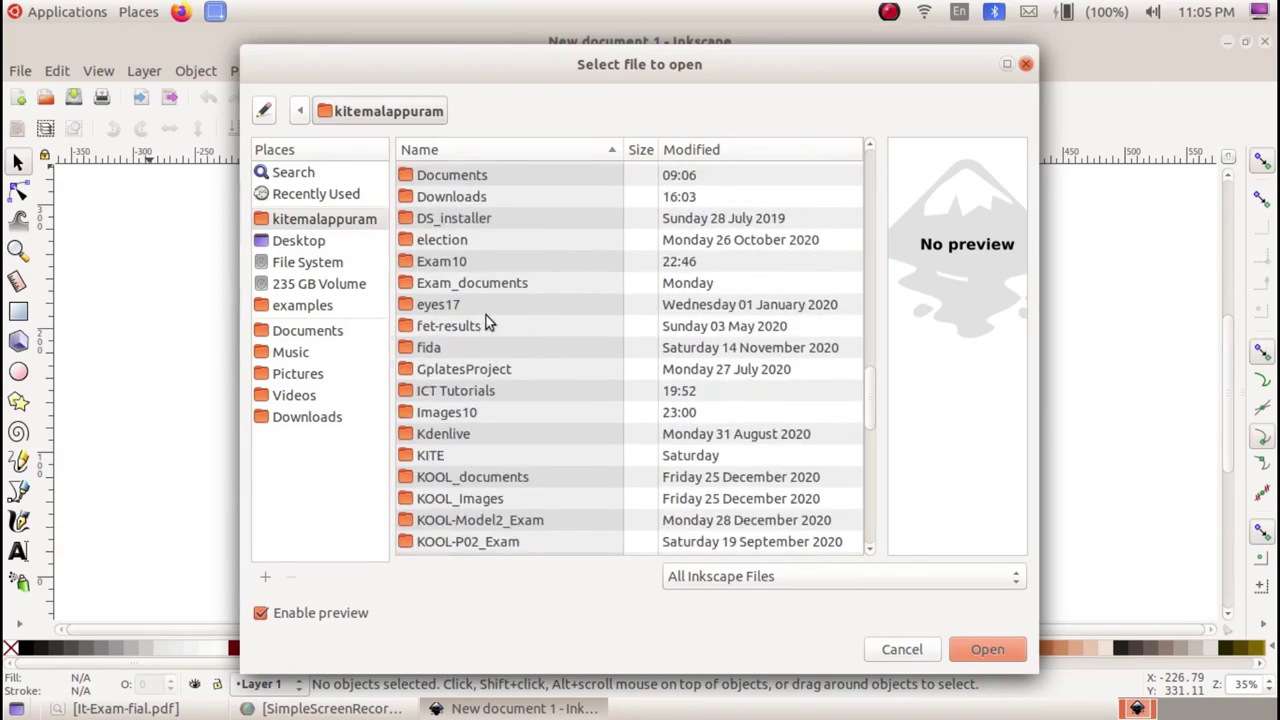
double_click(470, 412)
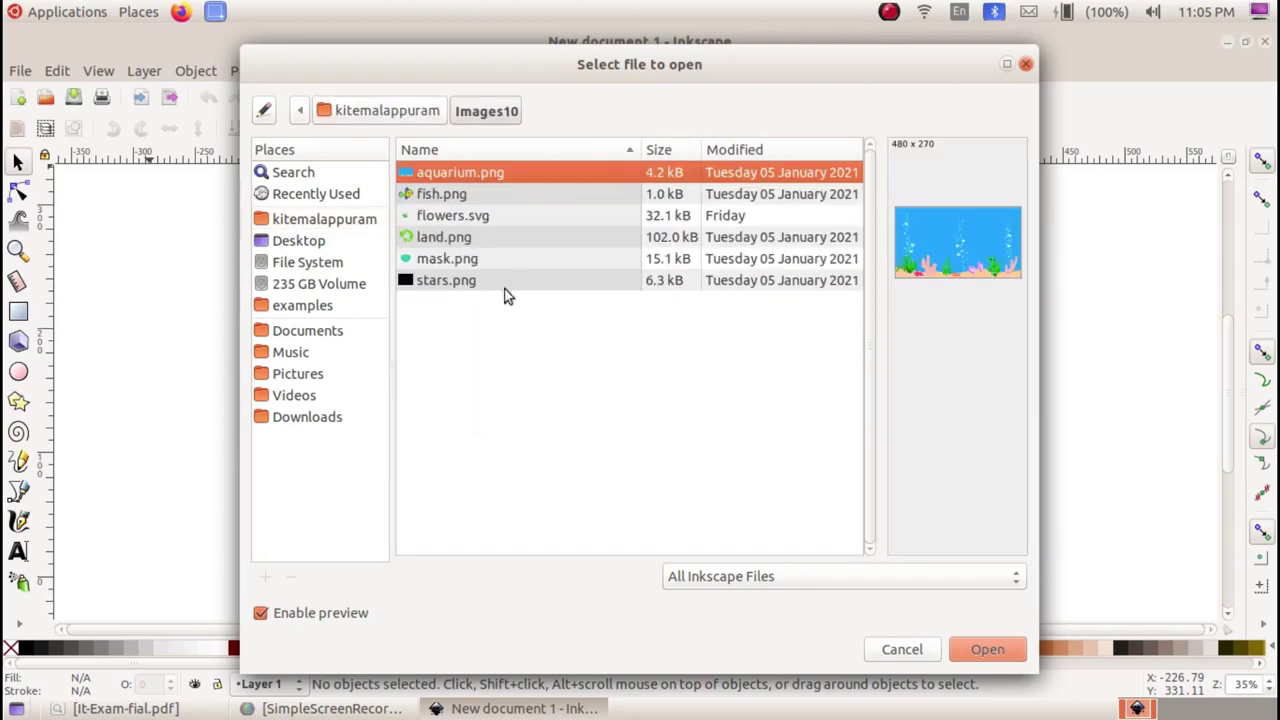
left_click(511, 214)
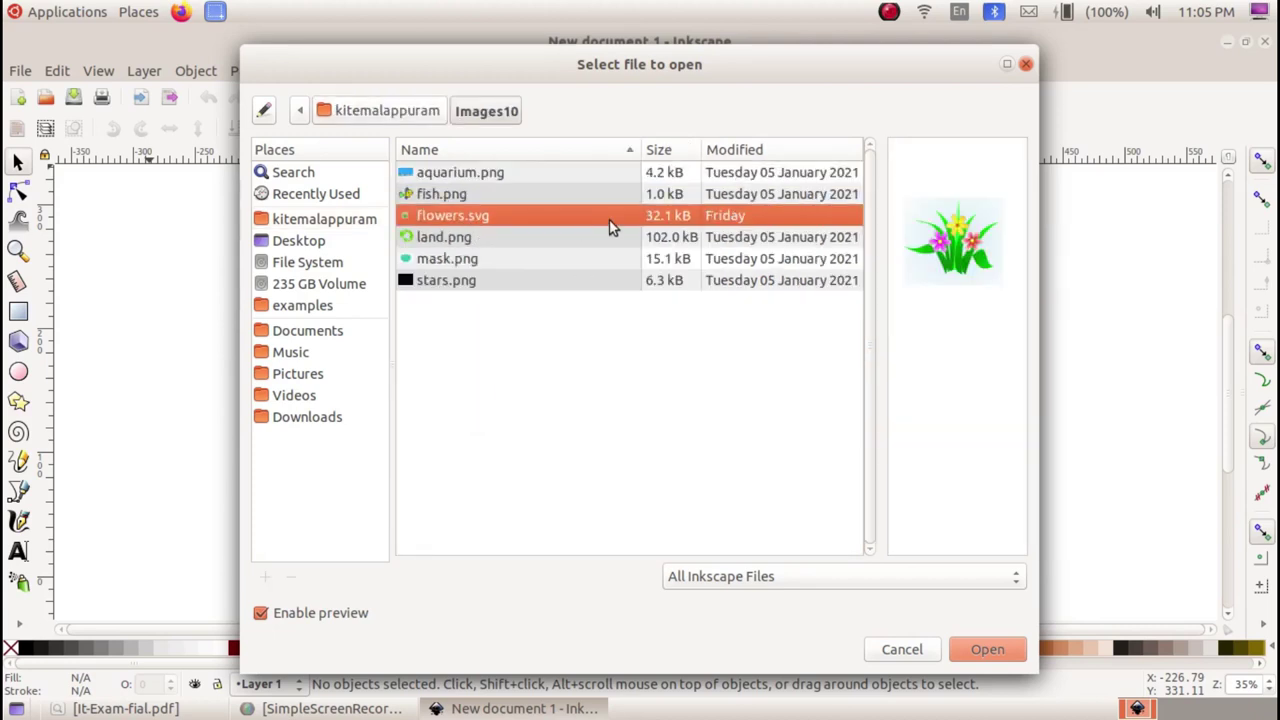
left_click(970, 650)
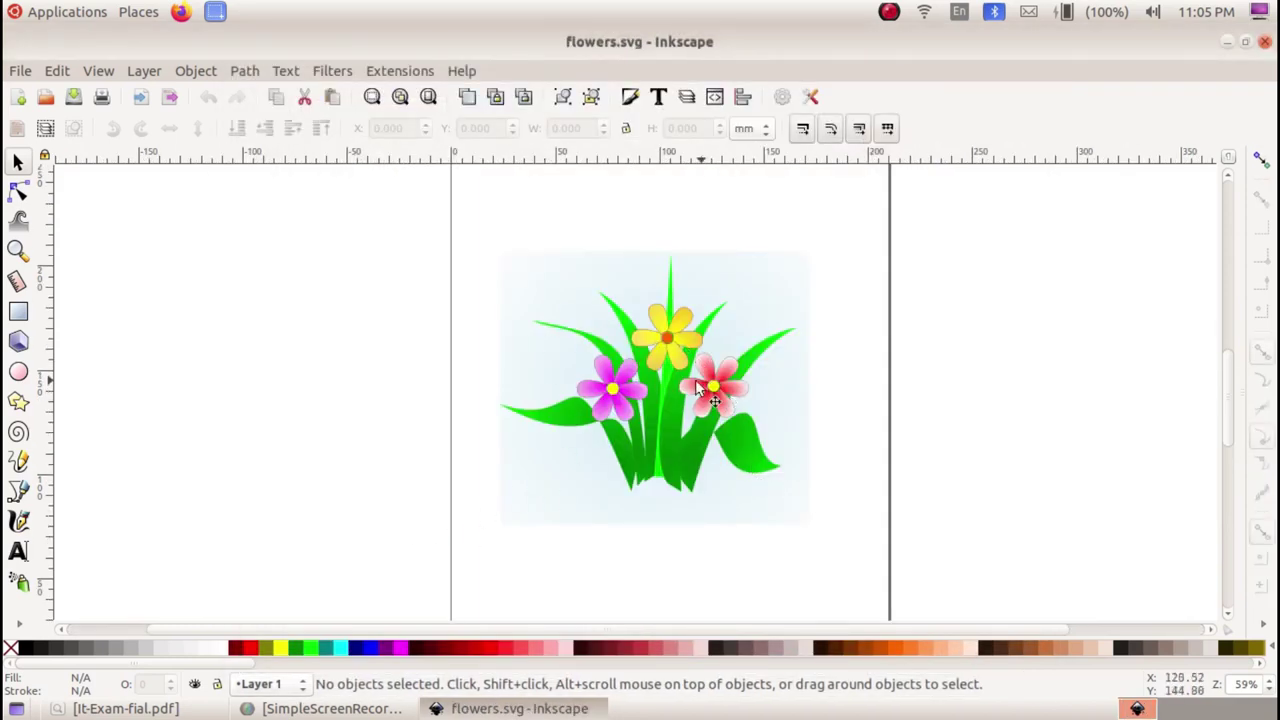
Step: Compare the drawing with the exam PDF's reference picture and return to Inkscape
left_click(120, 708)
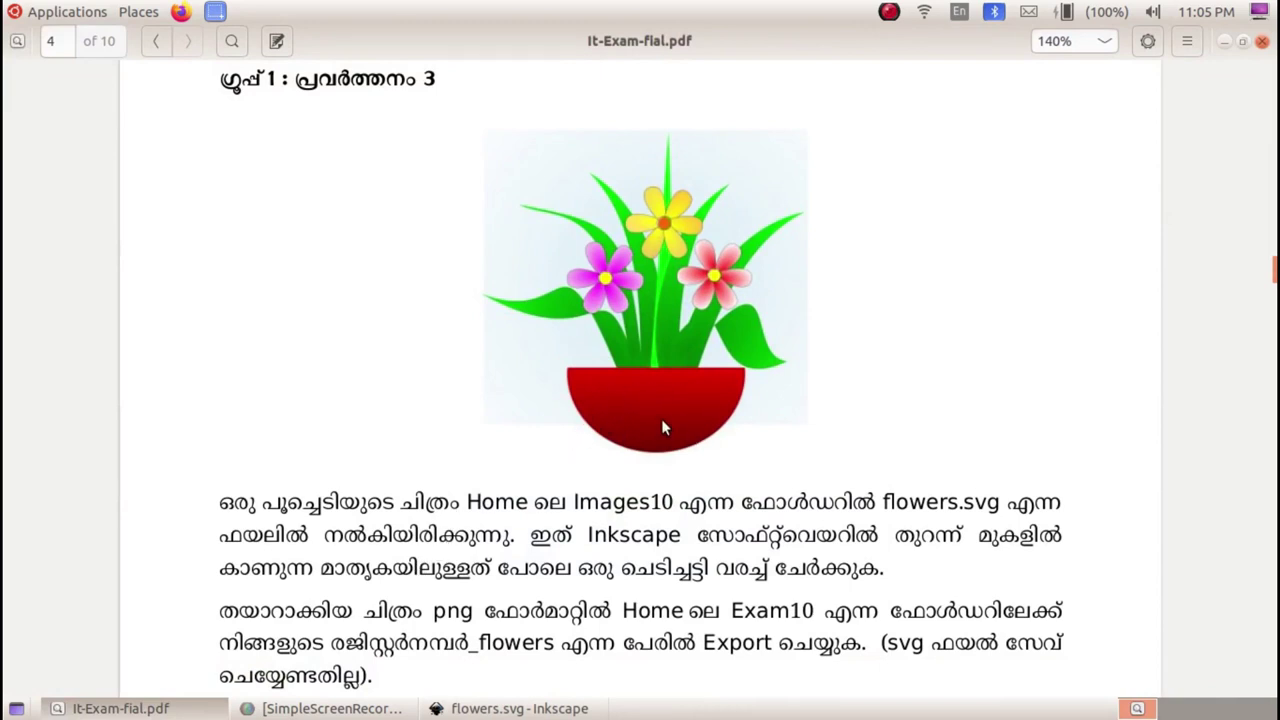
left_click(120, 708)
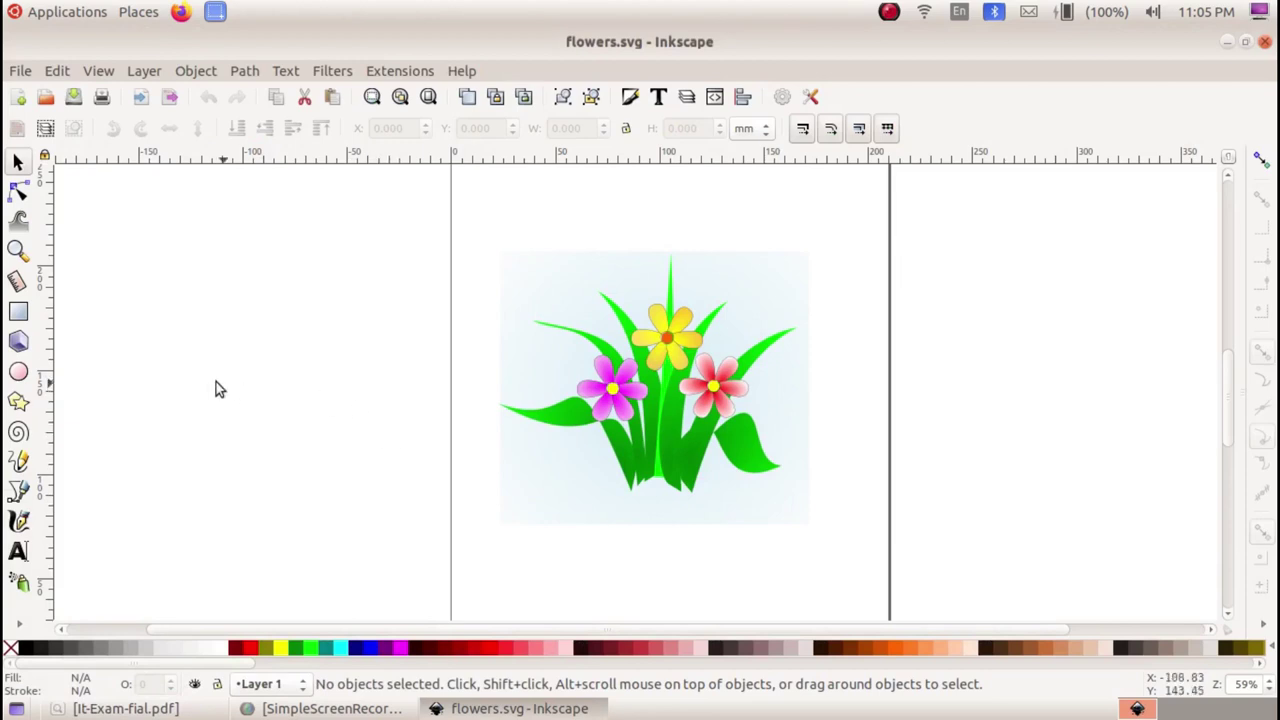
left_click(18, 373)
Step: Draw a red circle left of the page and cut it into a 0–180° half-ellipse
left_click_drag(166, 270, 406, 503)
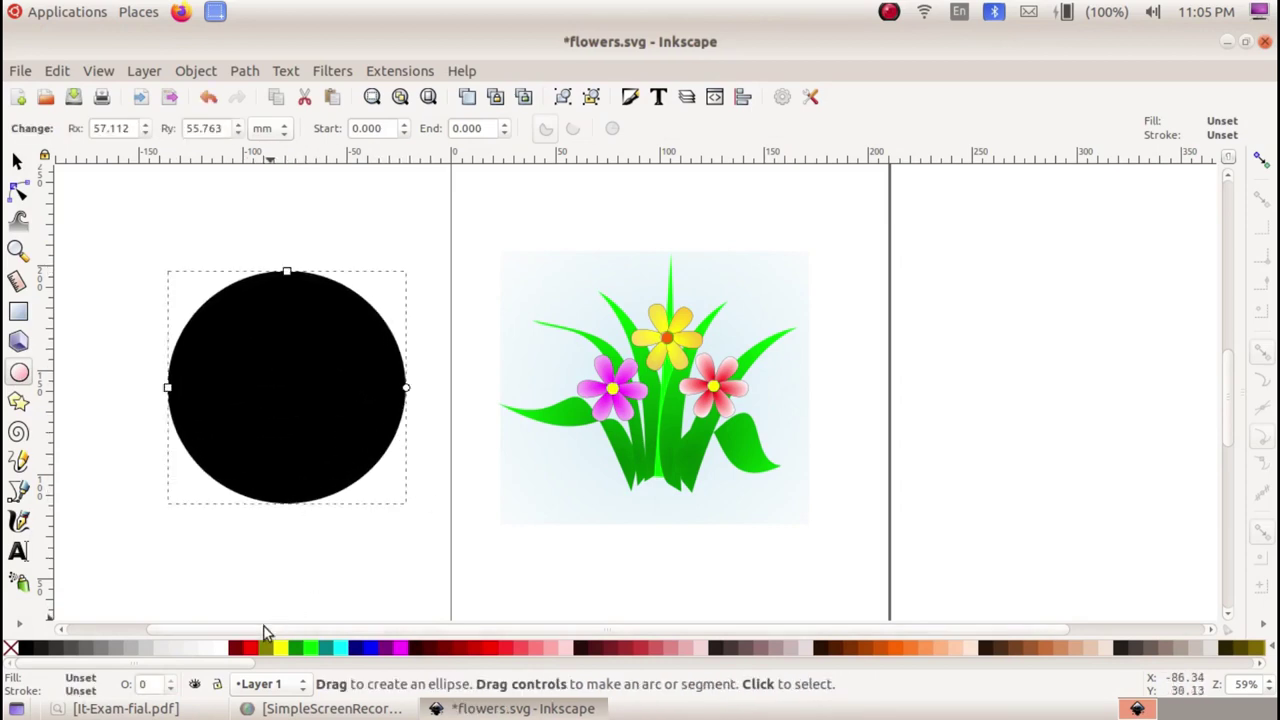
left_click(250, 648)
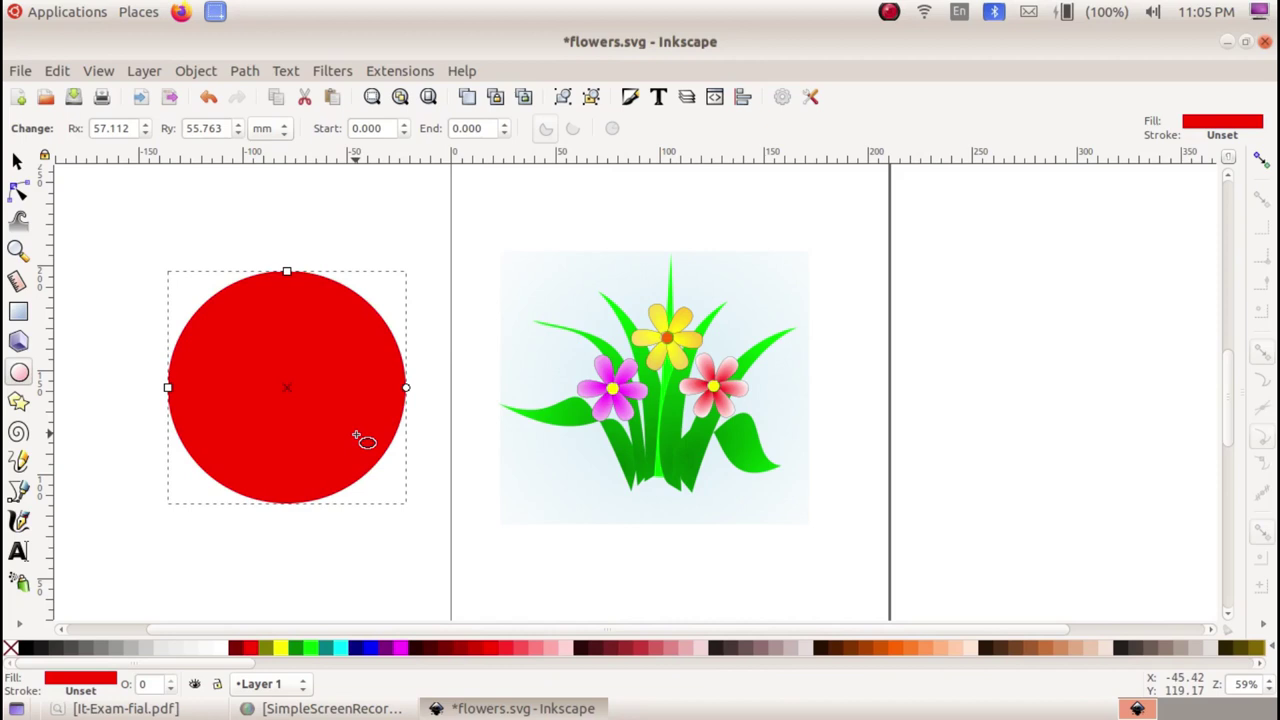
mouse_move(406, 388)
left_mouse_down()
mouse_move(366, 286)
mouse_move(349, 271)
mouse_move(277, 272)
mouse_move(217, 391)
left_mouse_up()
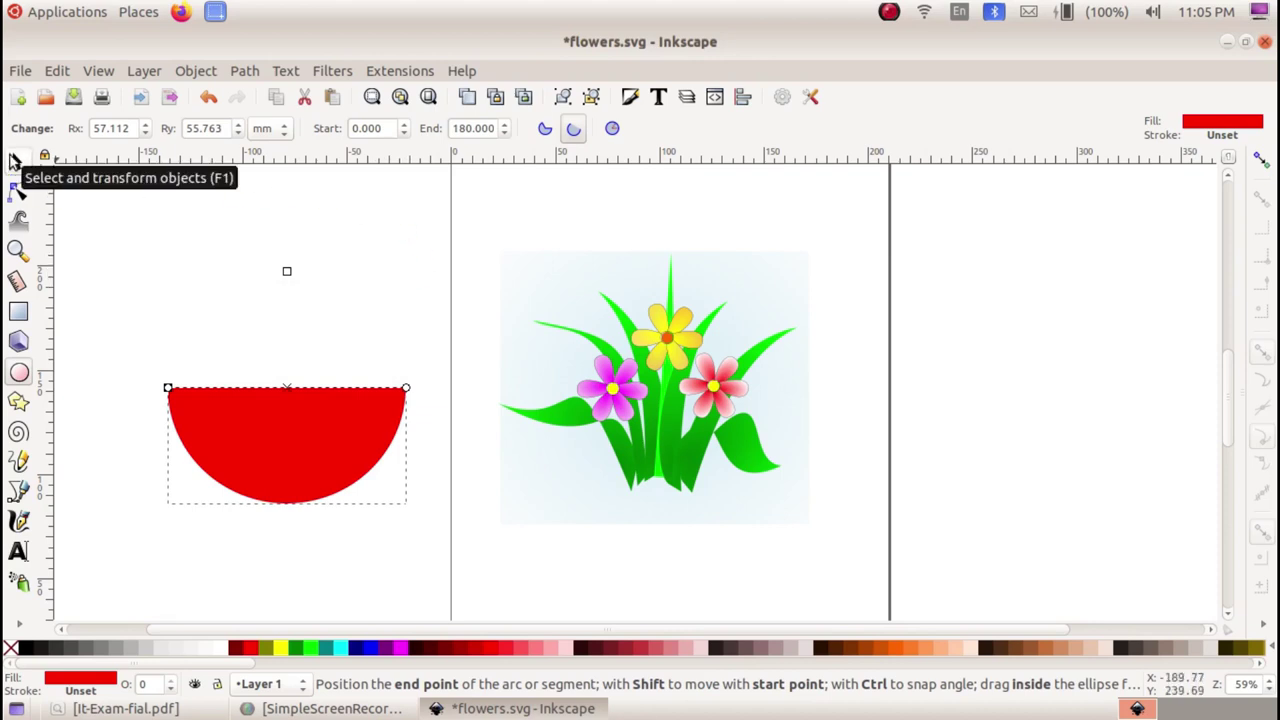
left_click(17, 161)
Step: Make the half-ellipse maroon, shrink it to 81.396 × 41.373 mm, and centre it under the stems
mouse_move(277, 434)
left_mouse_down()
mouse_move(558, 535)
mouse_move(688, 537)
left_mouse_up()
left_click(234, 648)
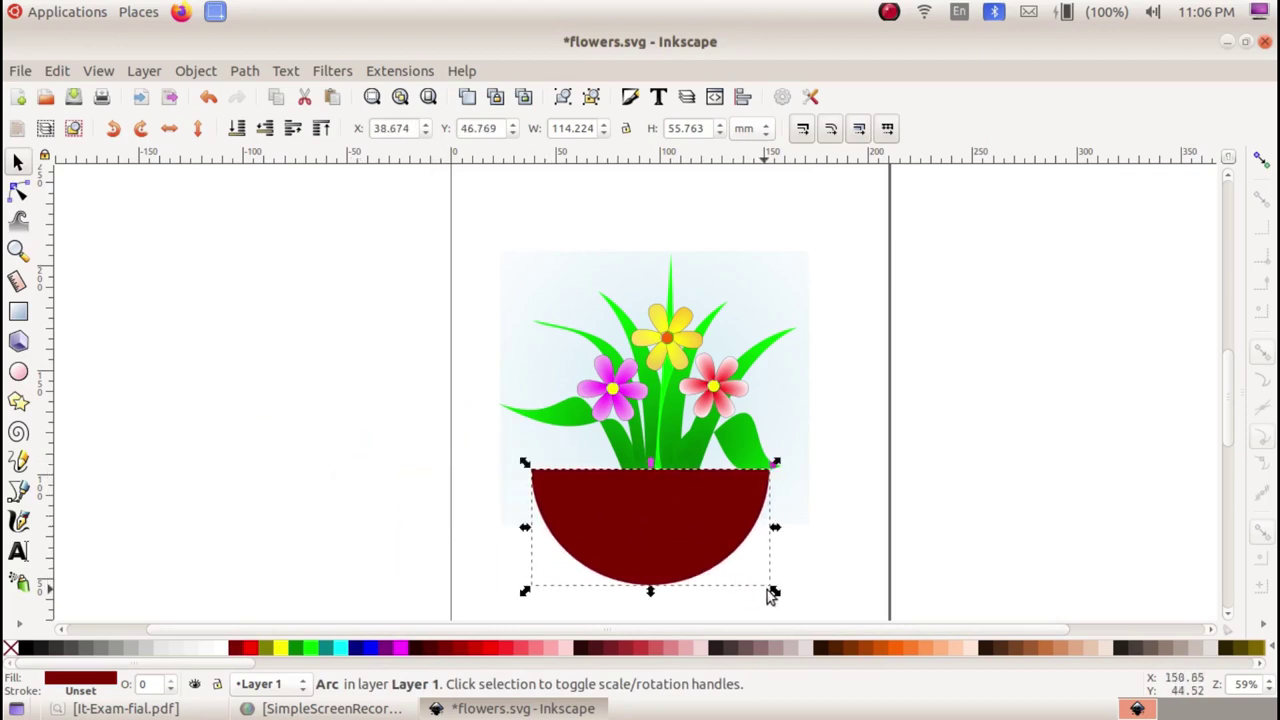
left_click_drag(774, 590, 705, 566)
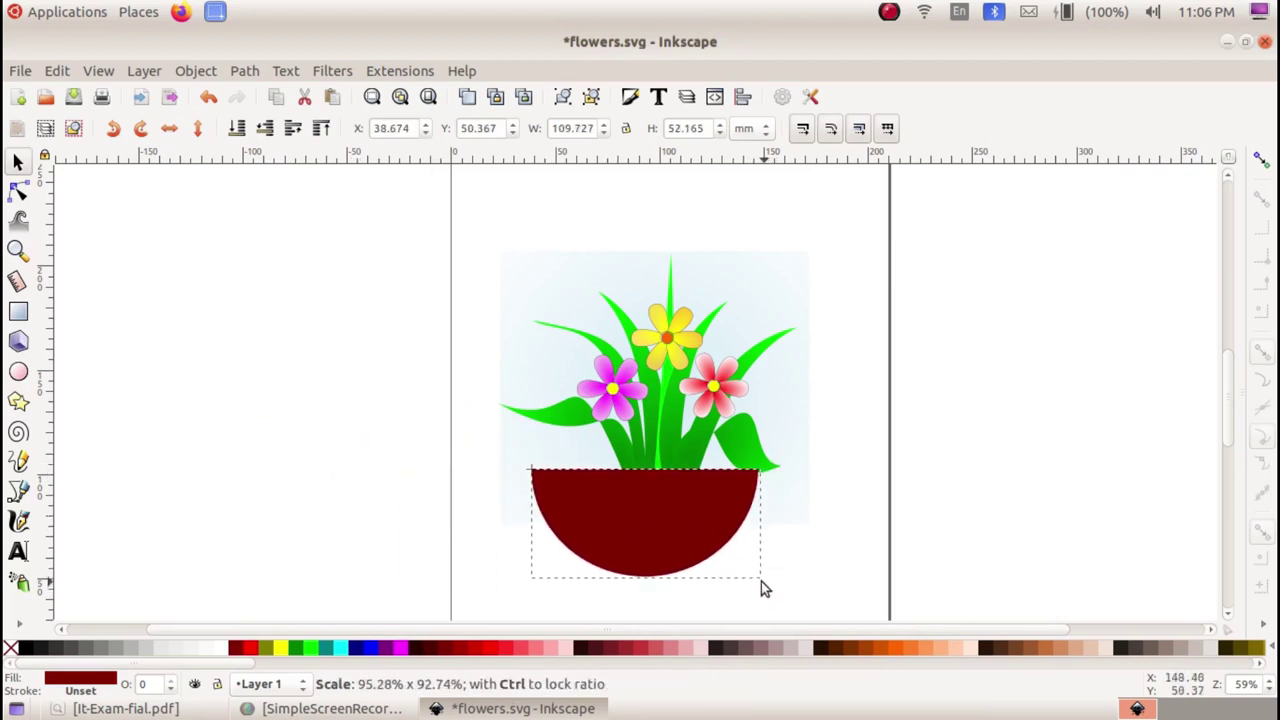
left_click_drag(625, 510, 657, 512)
left_click(656, 502)
left_click(857, 517)
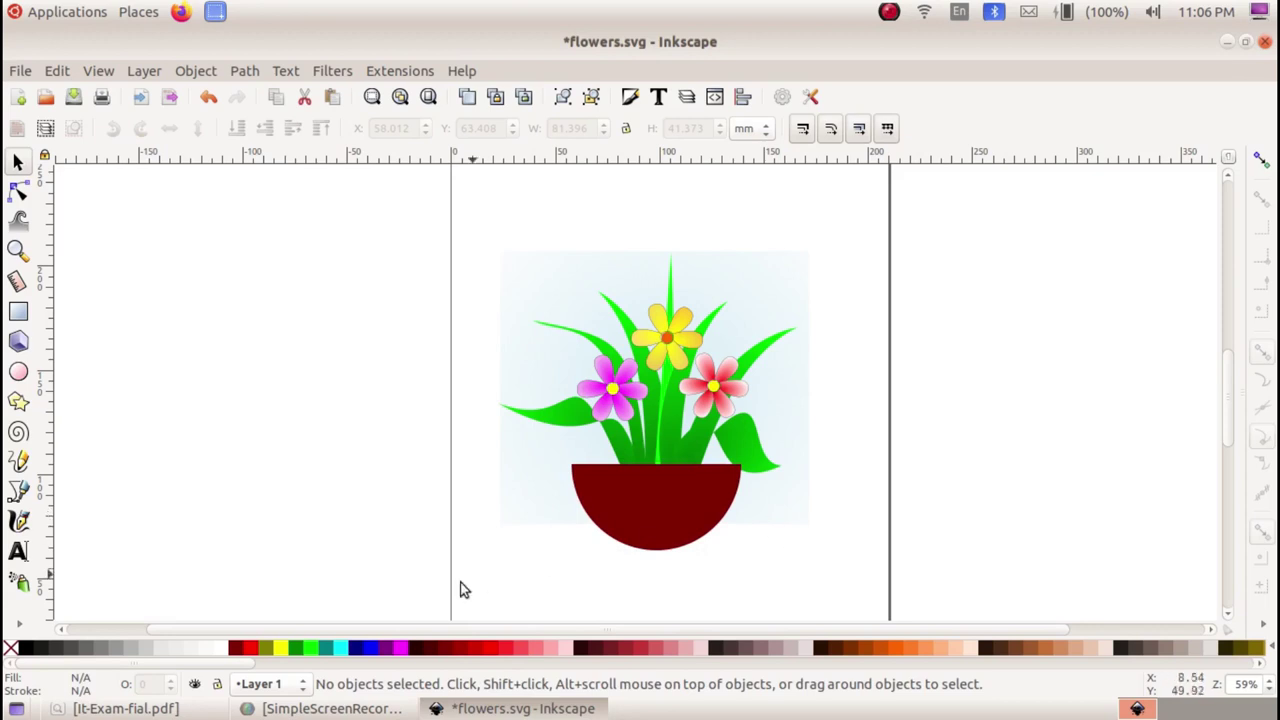
left_click(125, 708)
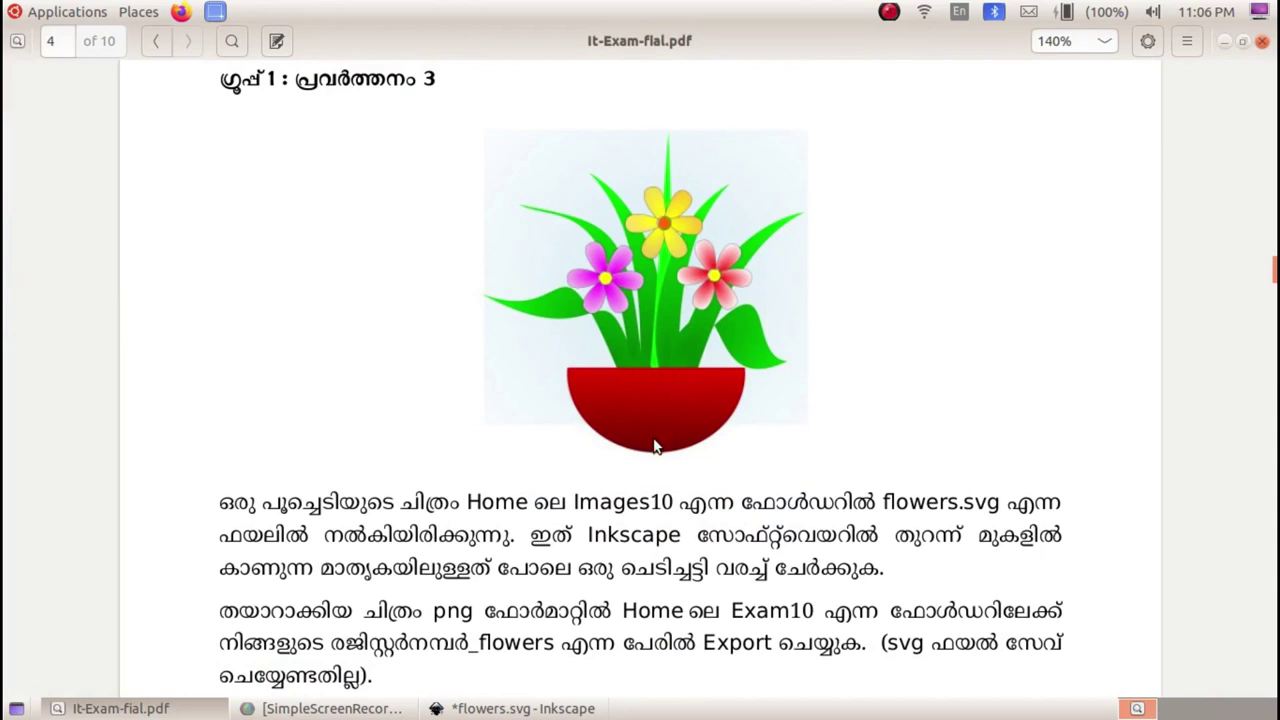
Step: Select the maroon pot and show its Fill and Stroke settings (flat 800000ff fill)
key("alt+Tab")
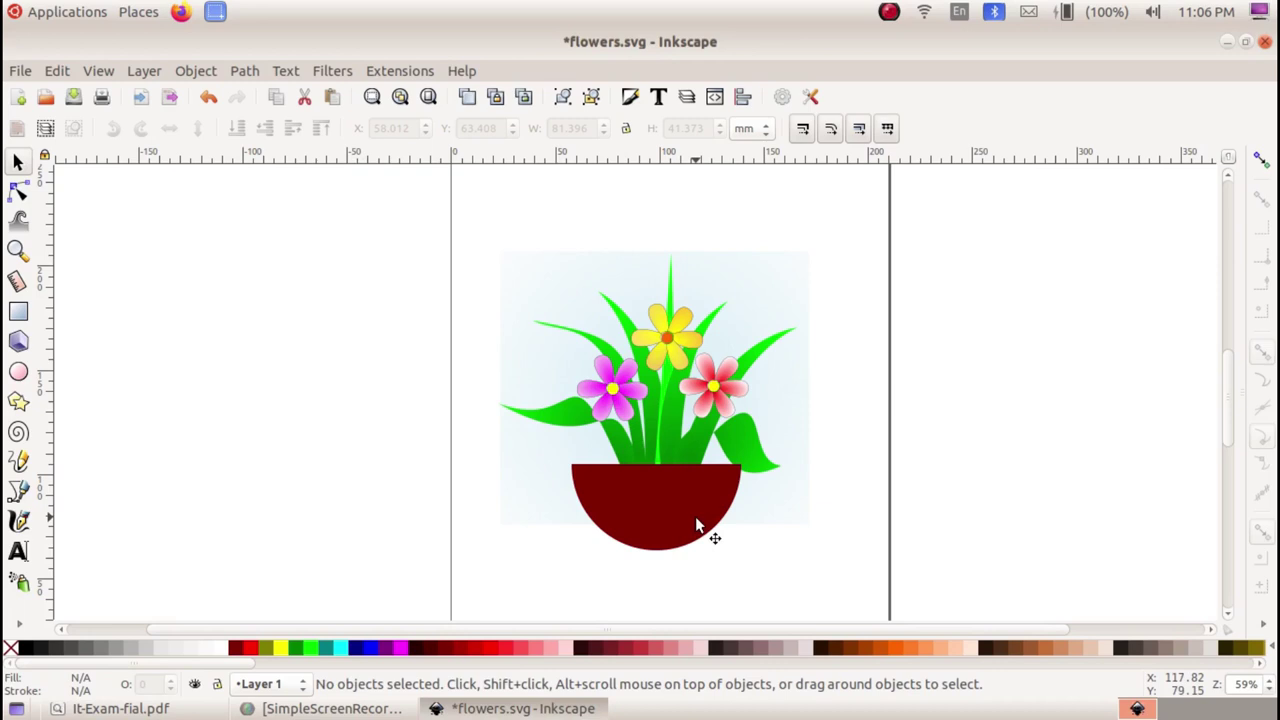
left_click(655, 495)
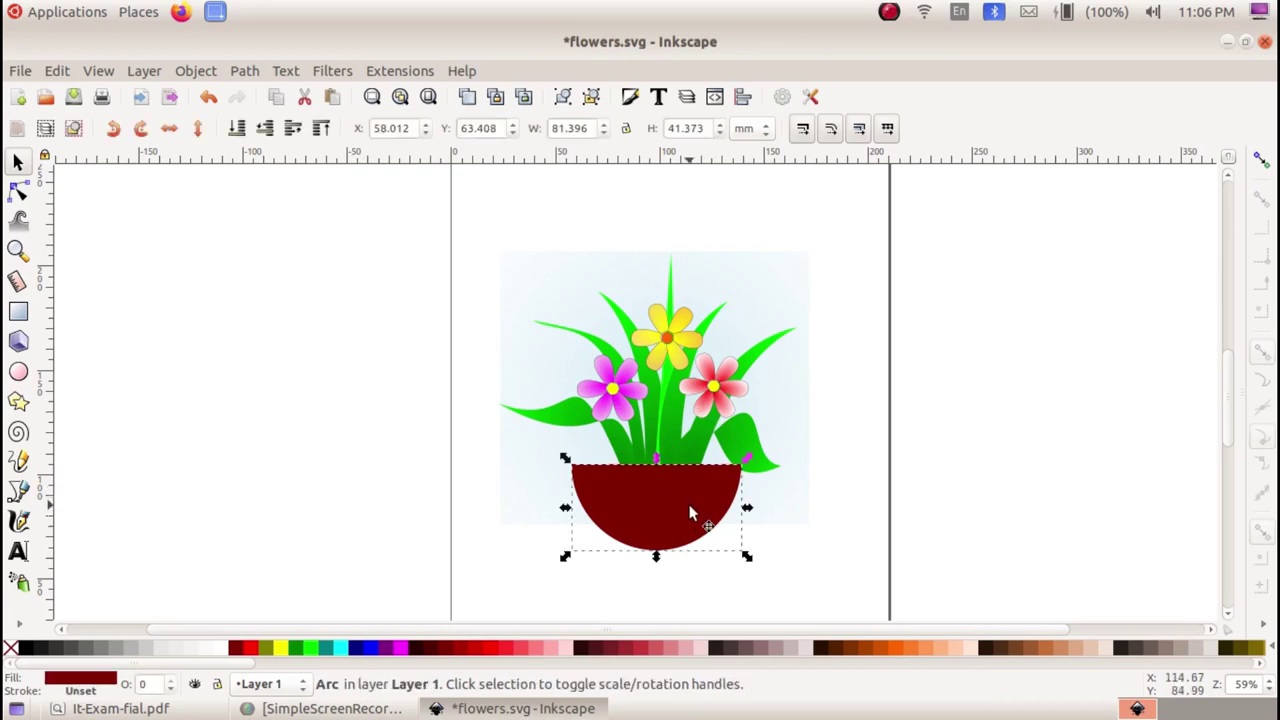
left_click(196, 71)
left_click(243, 145)
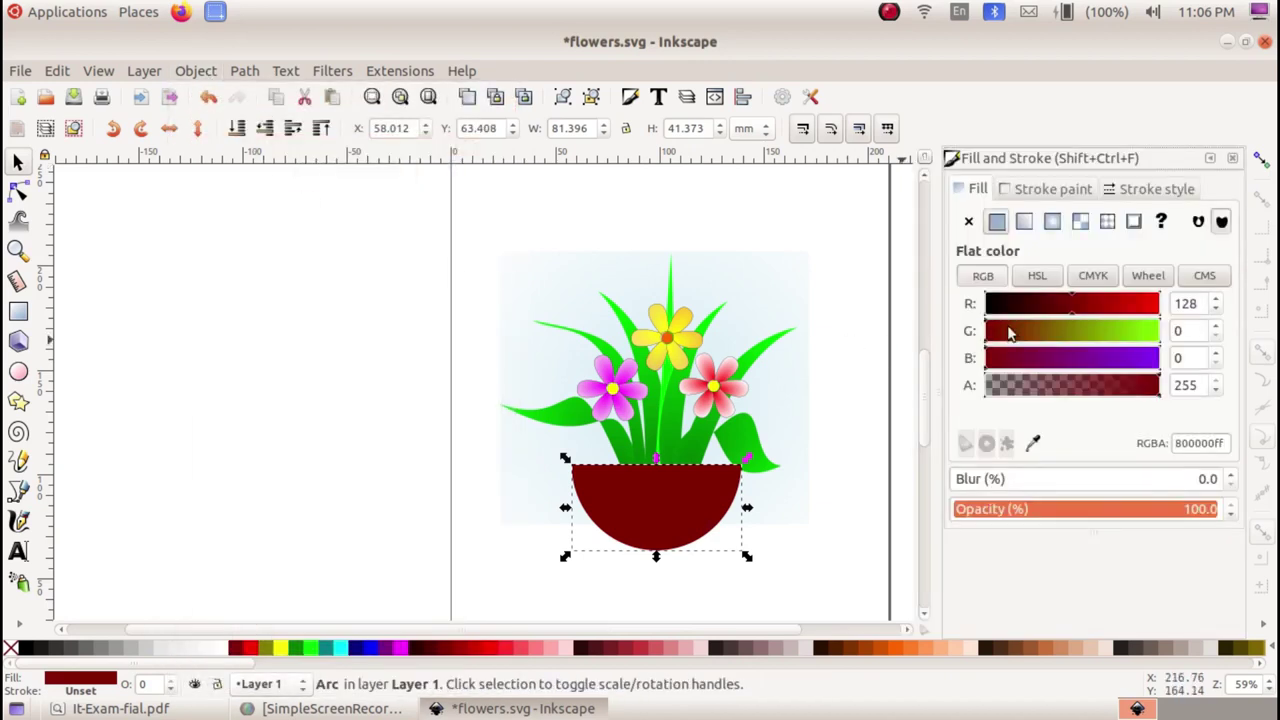
Step: Change the pot fill to a radial gradient and move its centre handle lower
left_click(1053, 224)
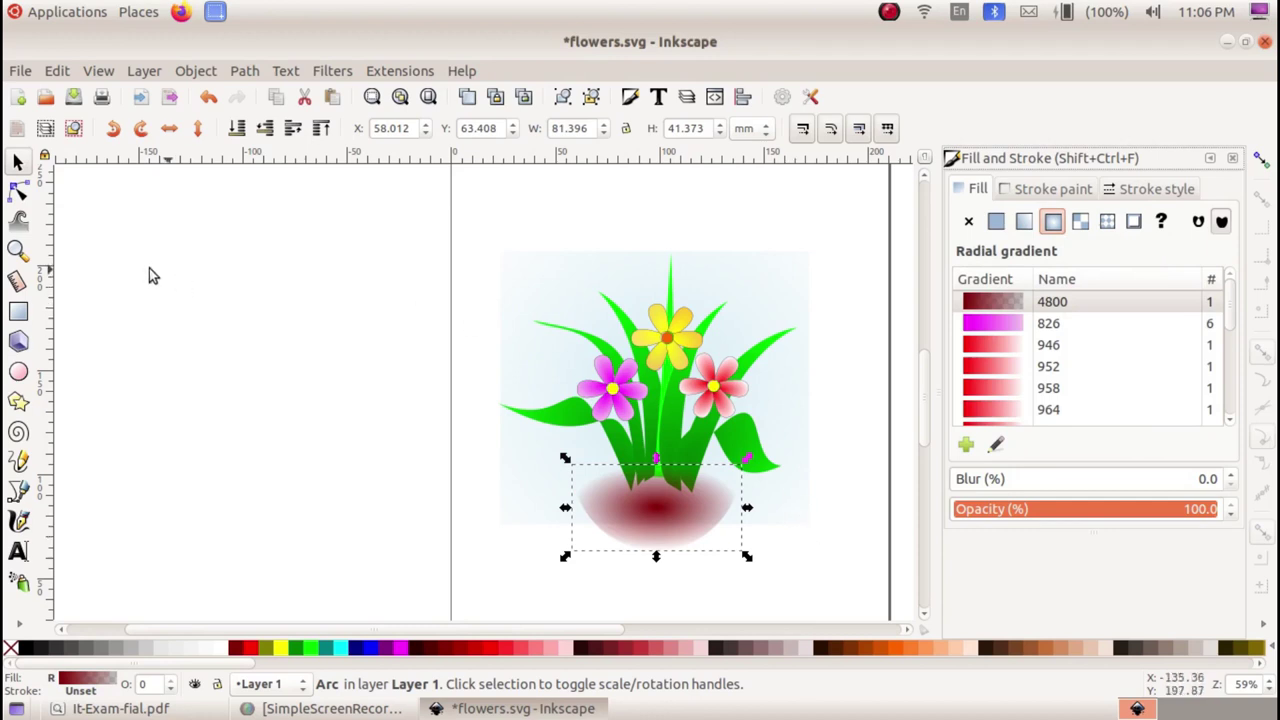
left_click(22, 195)
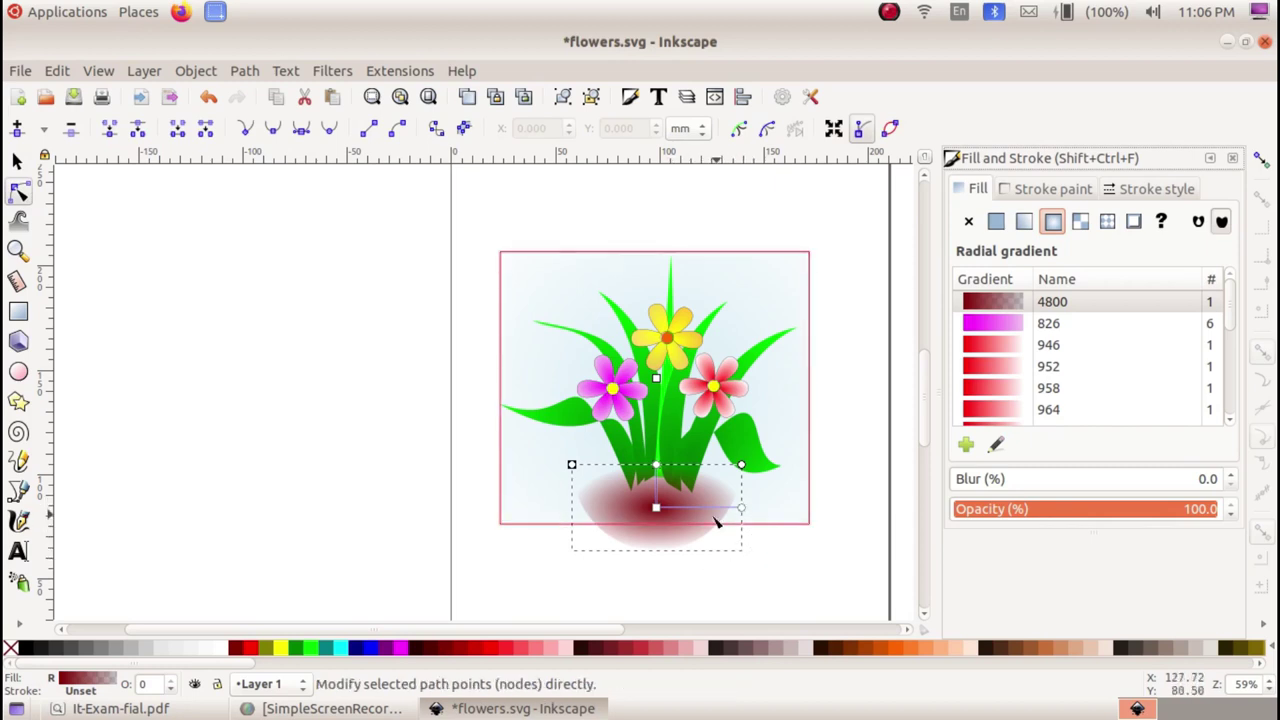
left_click_drag(657, 509, 657, 522)
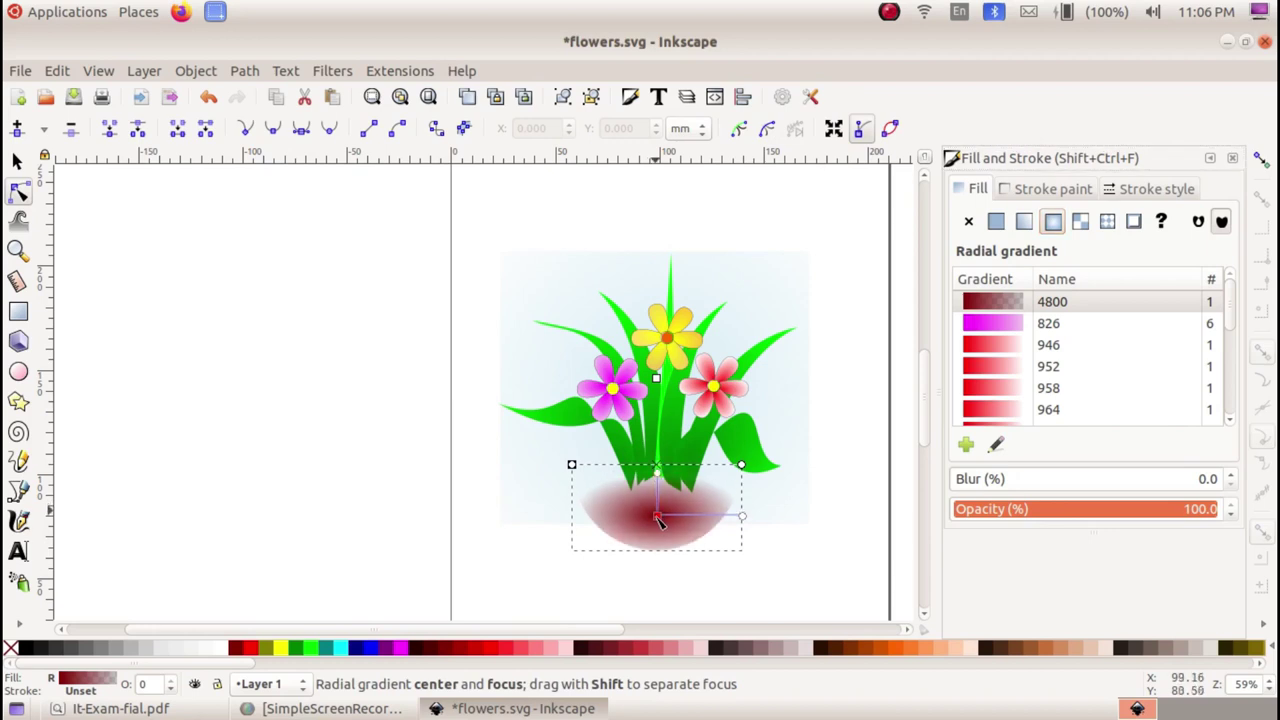
Step: Darken the gradient's centre stop, stretch it upward, and make the outer stop opaque bright red
left_click(657, 522)
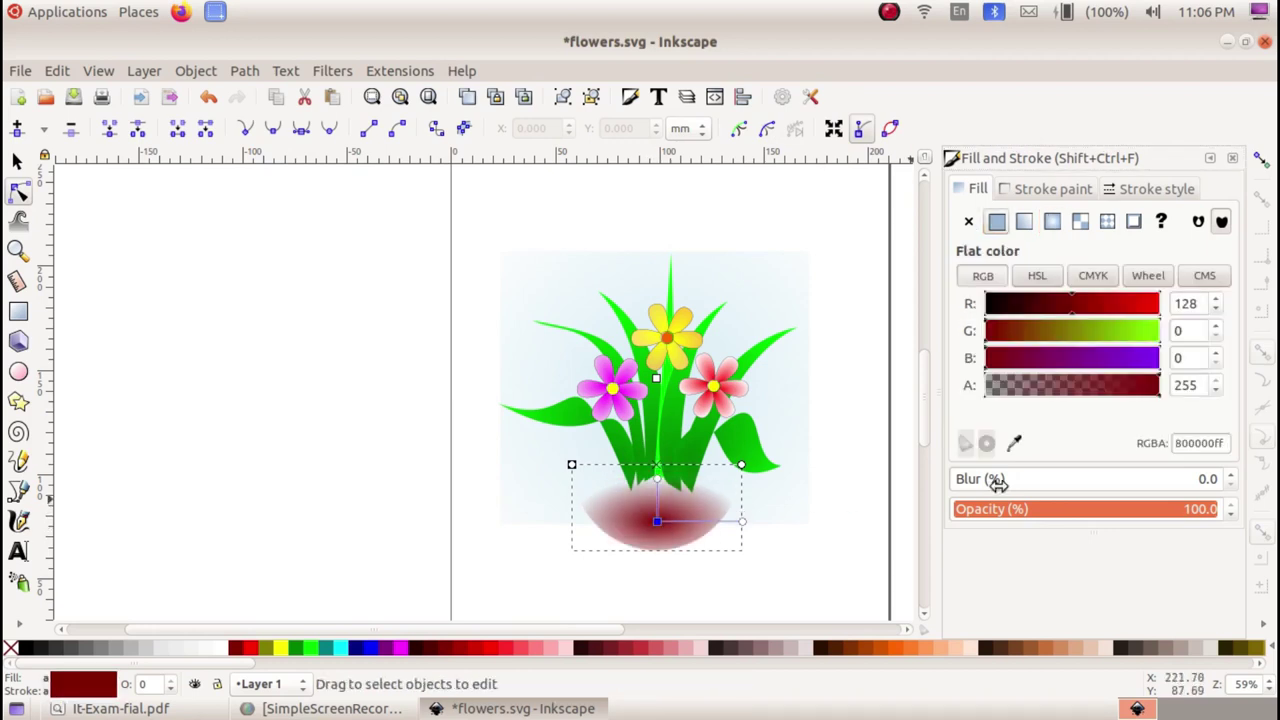
left_click_drag(1071, 312, 1039, 312)
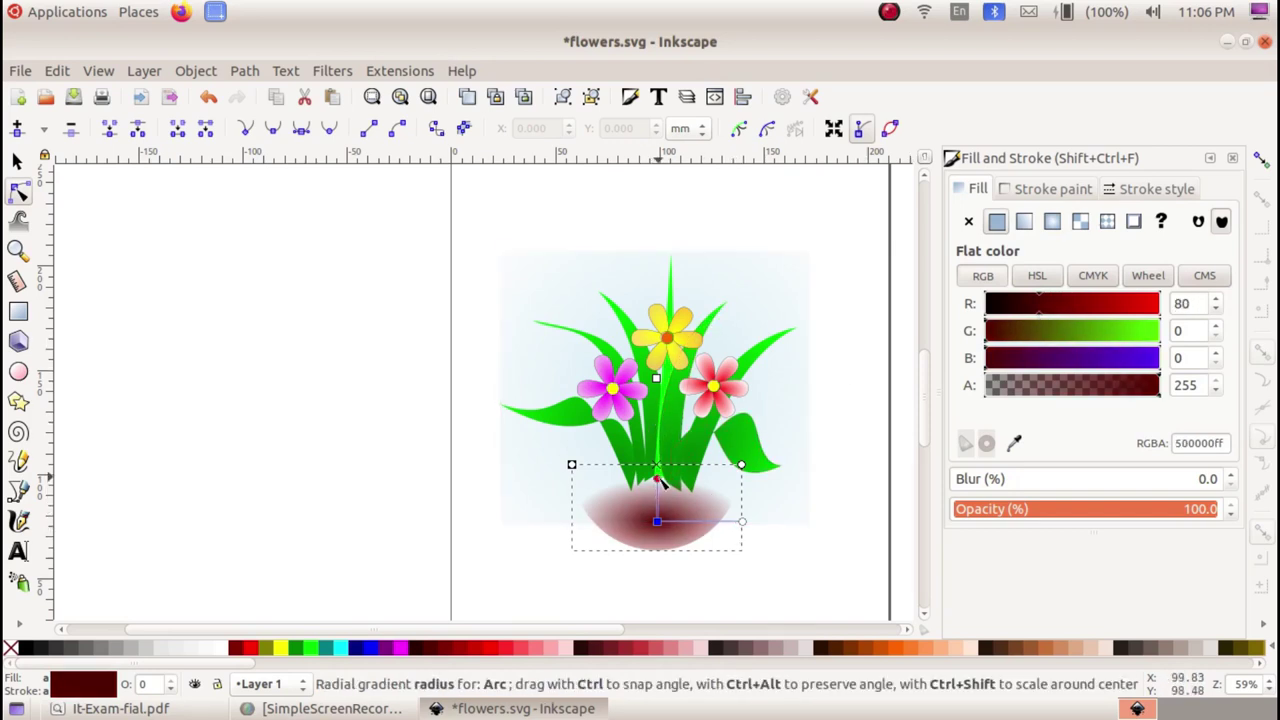
left_click_drag(656, 480, 657, 429)
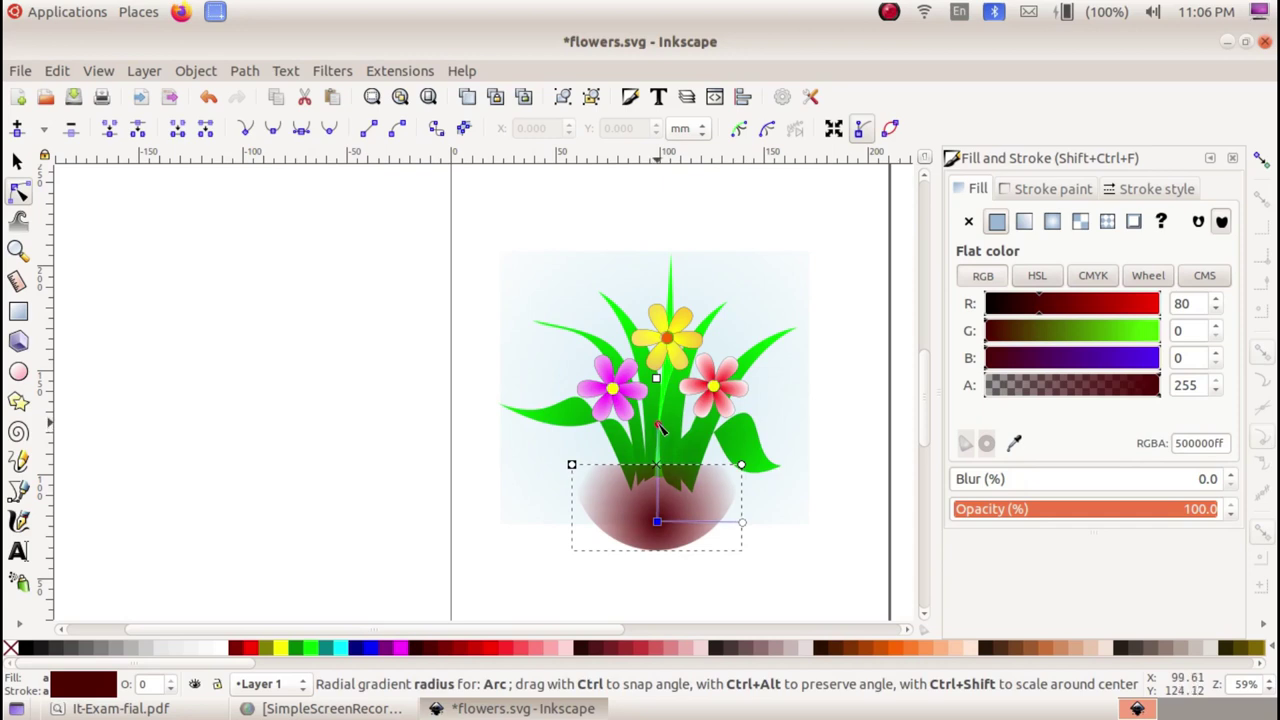
left_click(657, 427)
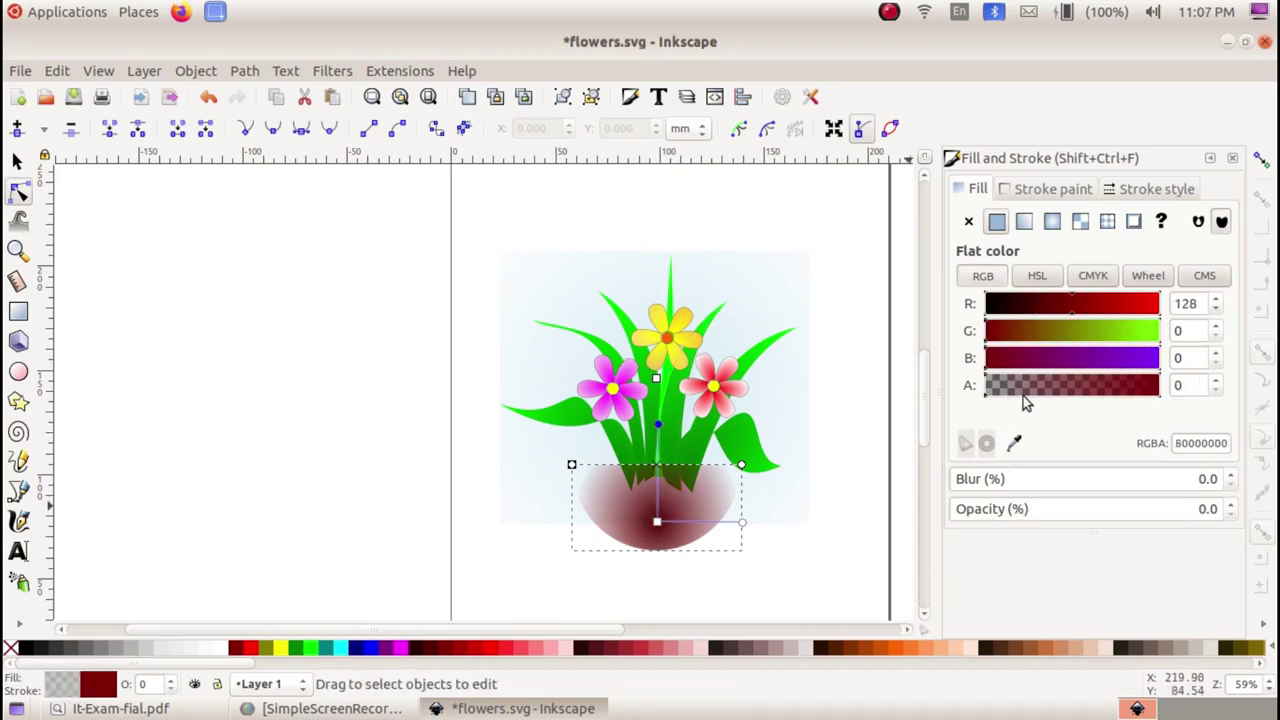
left_click_drag(987, 399, 1160, 397)
left_click_drag(1082, 311, 1173, 326)
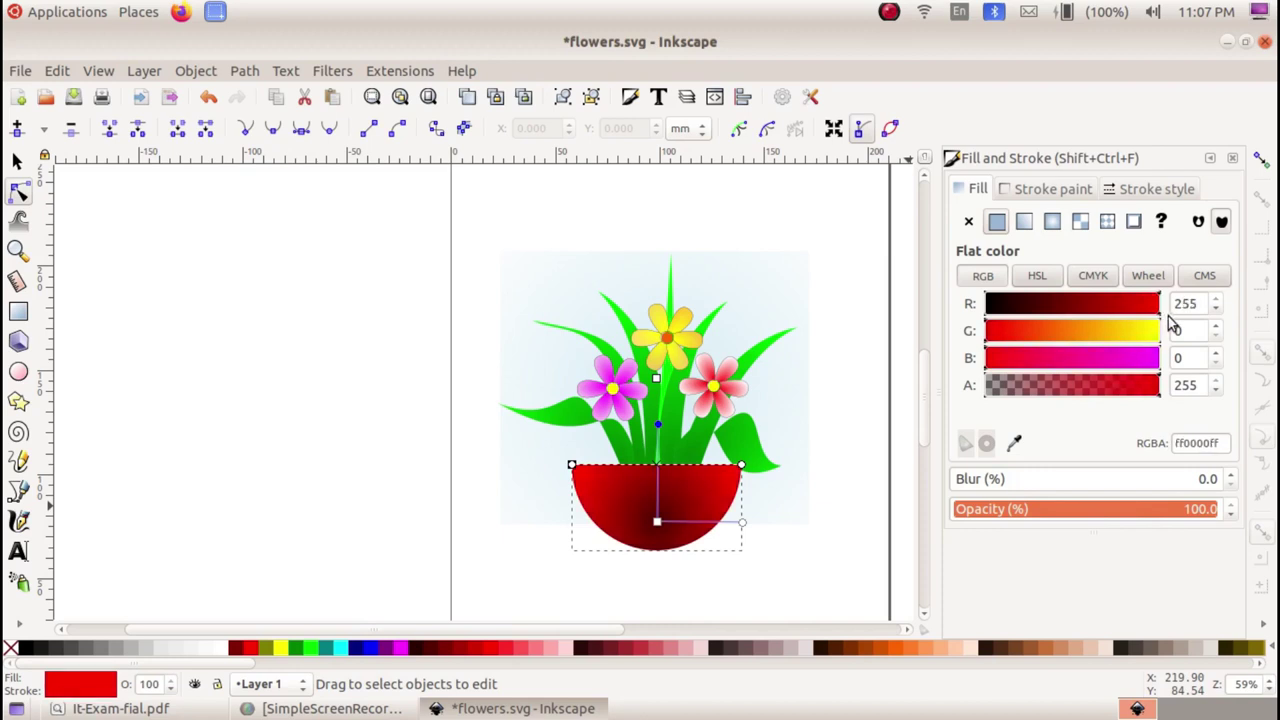
Step: Darken the centre further, shift it down, extend the radius lower, and check against the reference
left_click(657, 524)
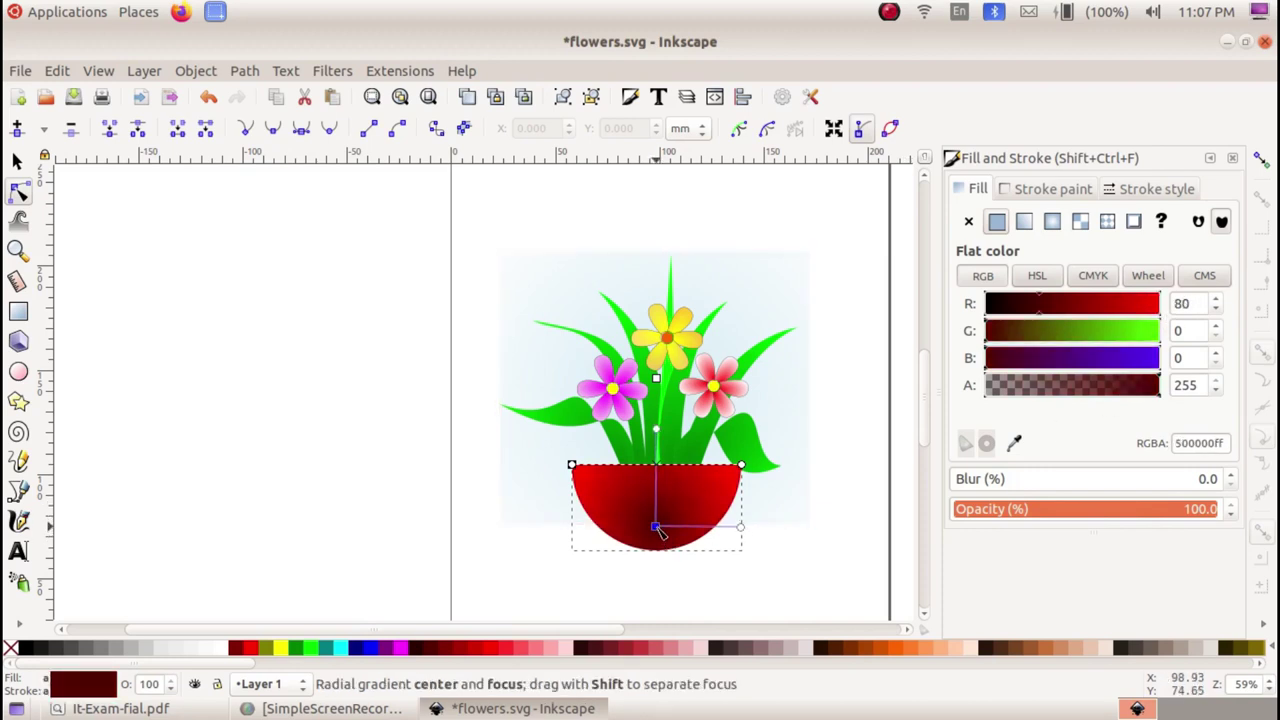
left_click_drag(1039, 313, 1032, 312)
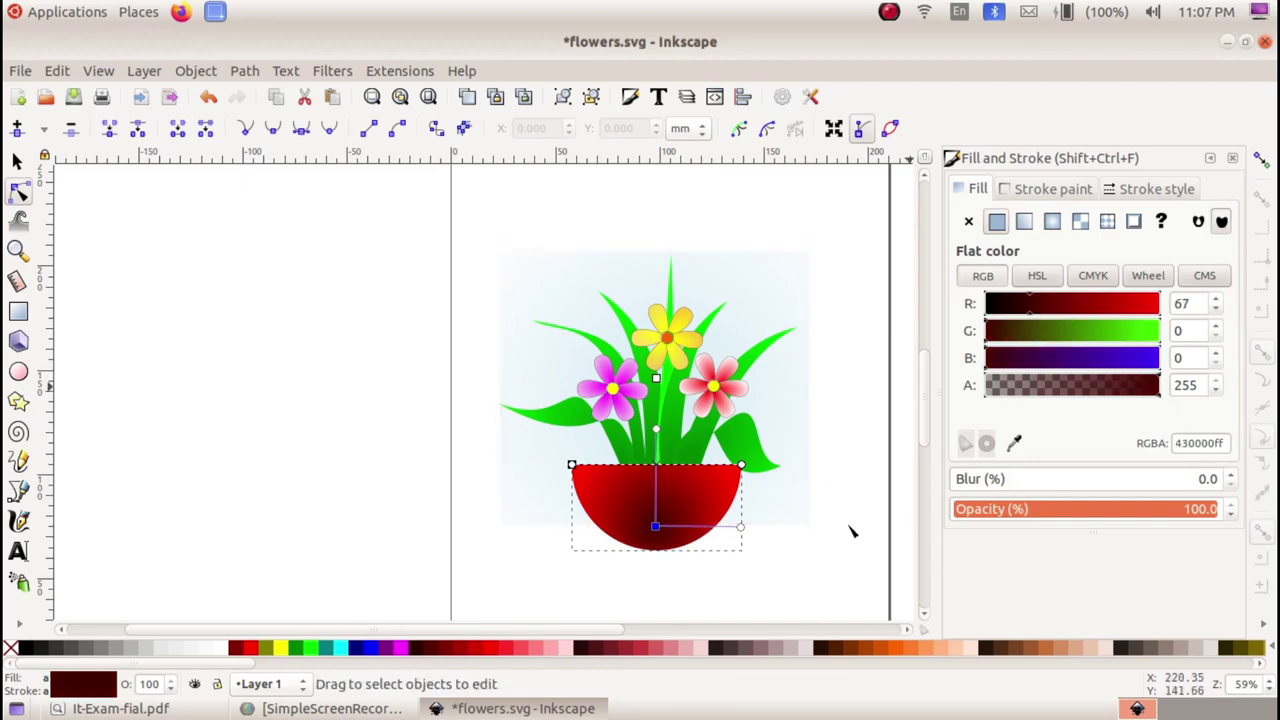
left_click_drag(659, 533, 664, 539)
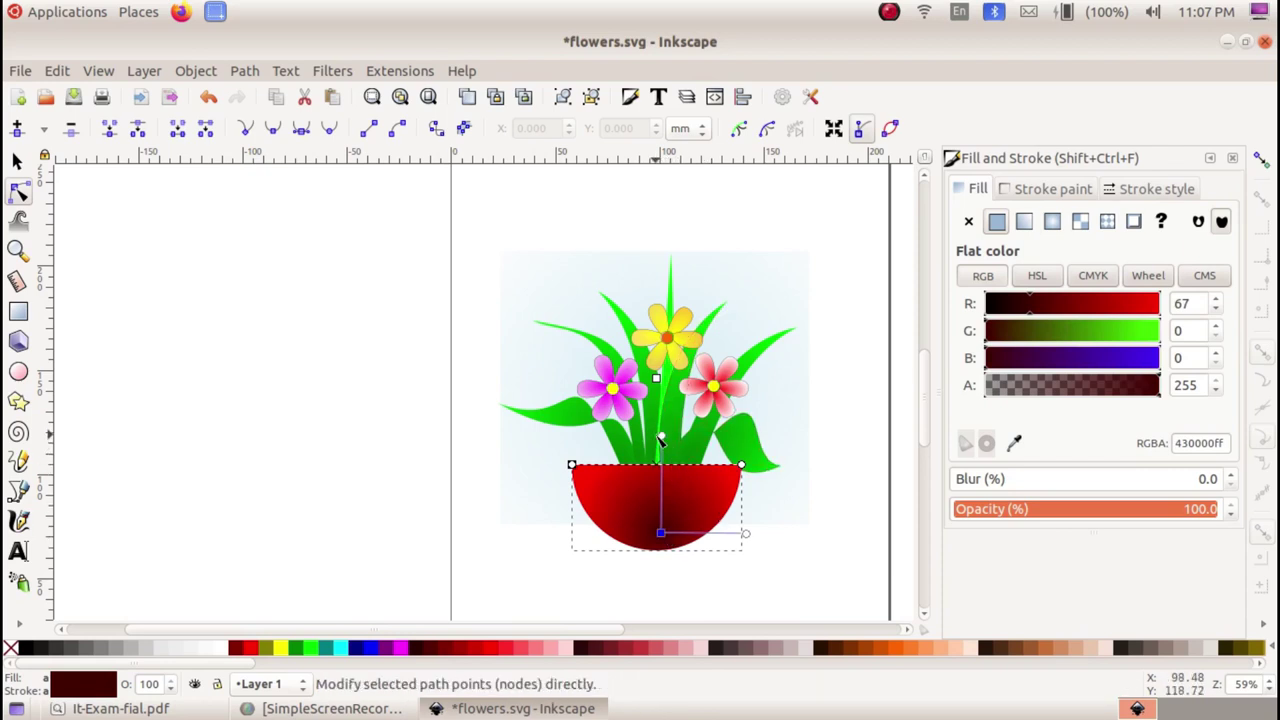
key("Escape")
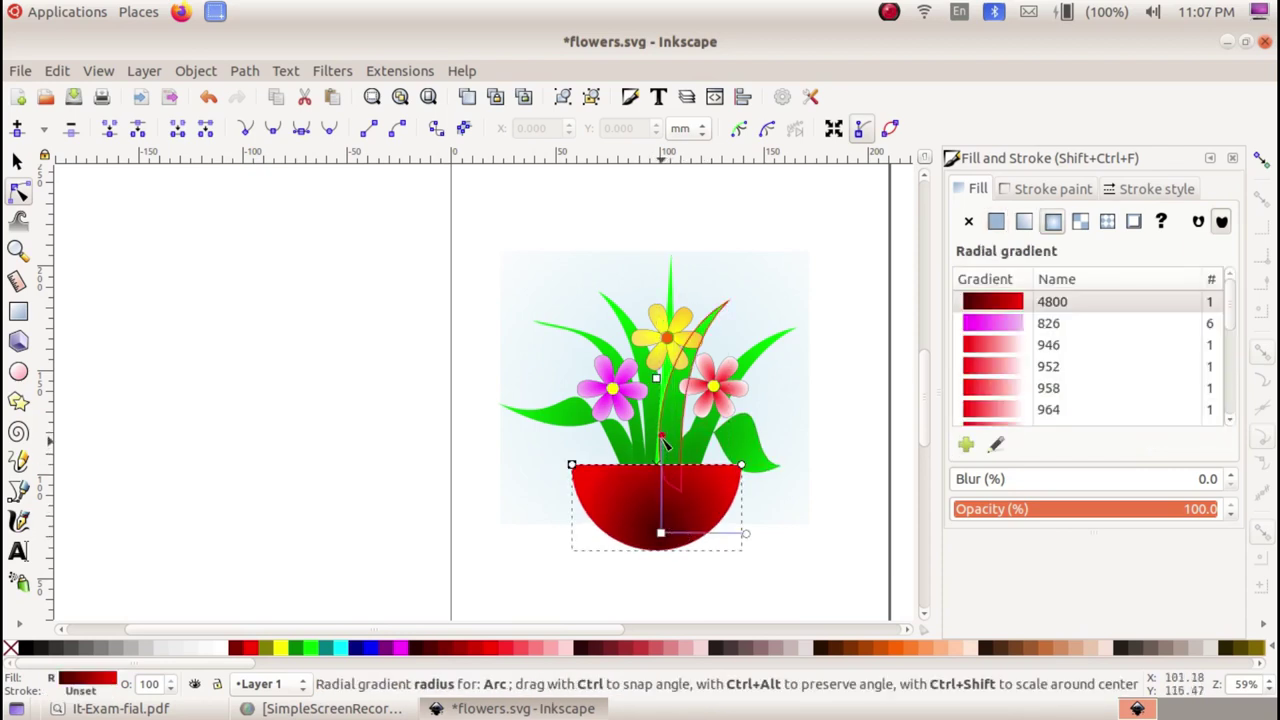
left_click_drag(662, 438, 659, 455)
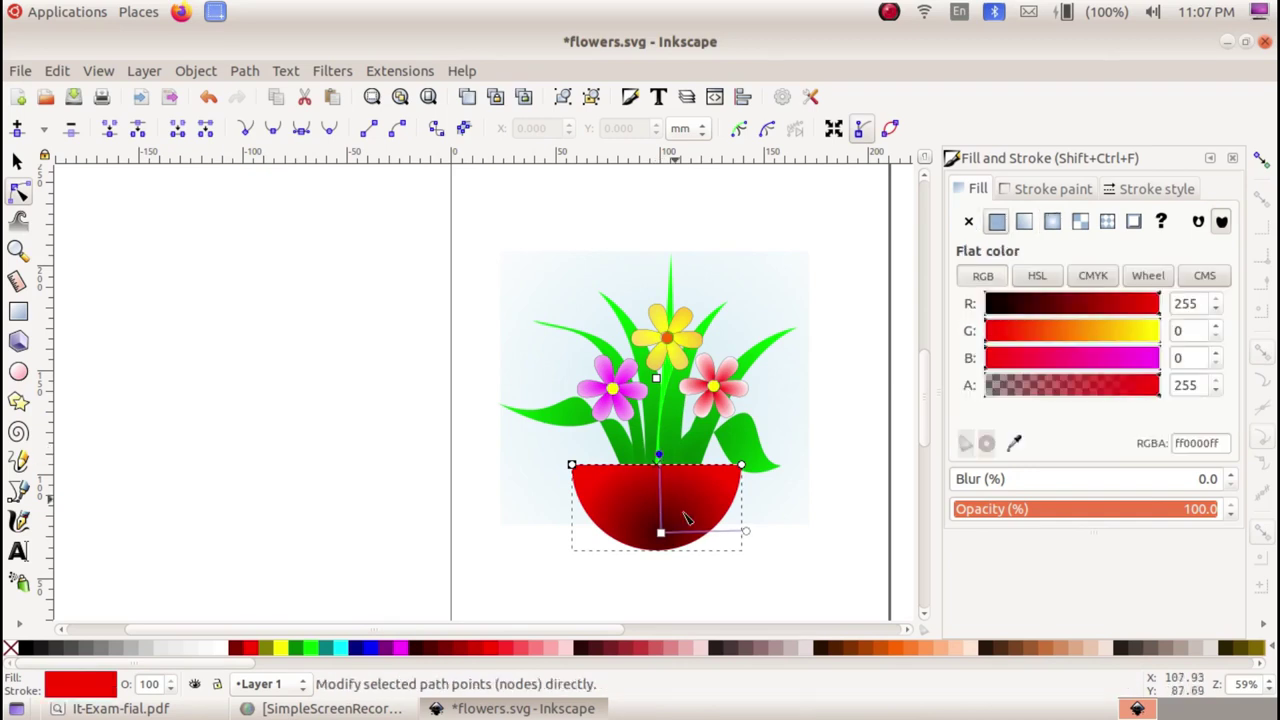
left_click(837, 571)
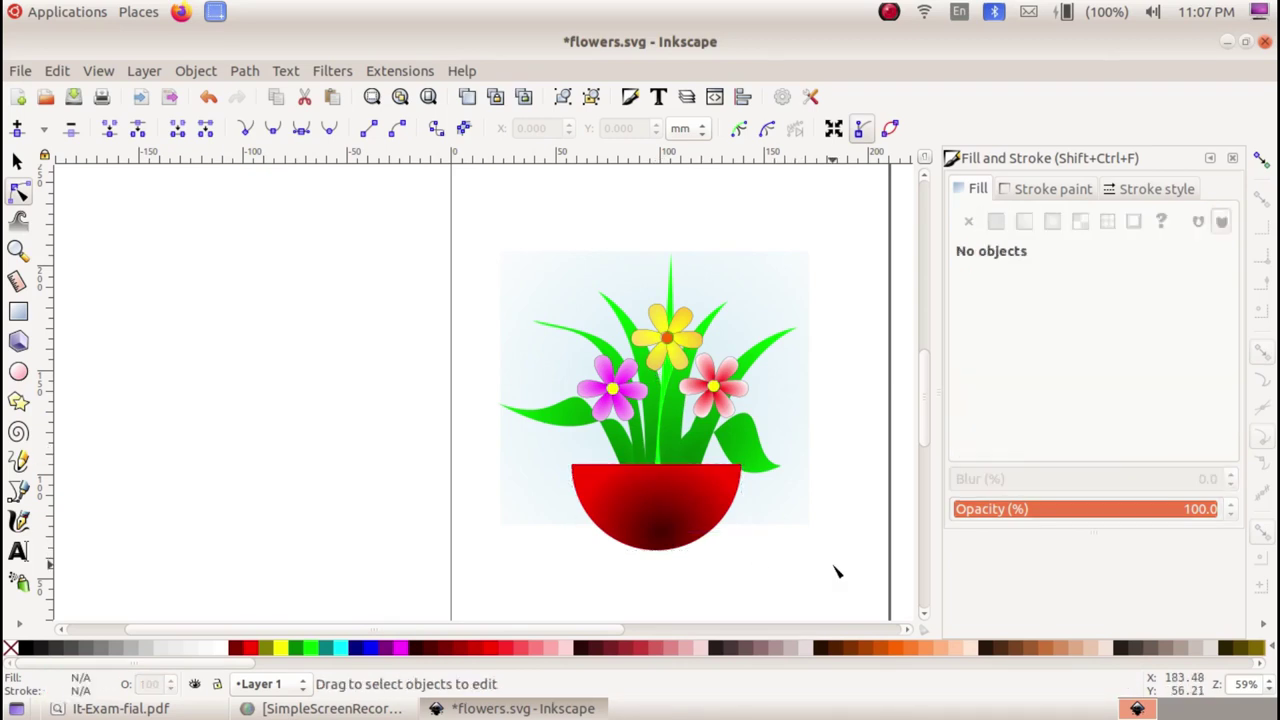
left_click(115, 708)
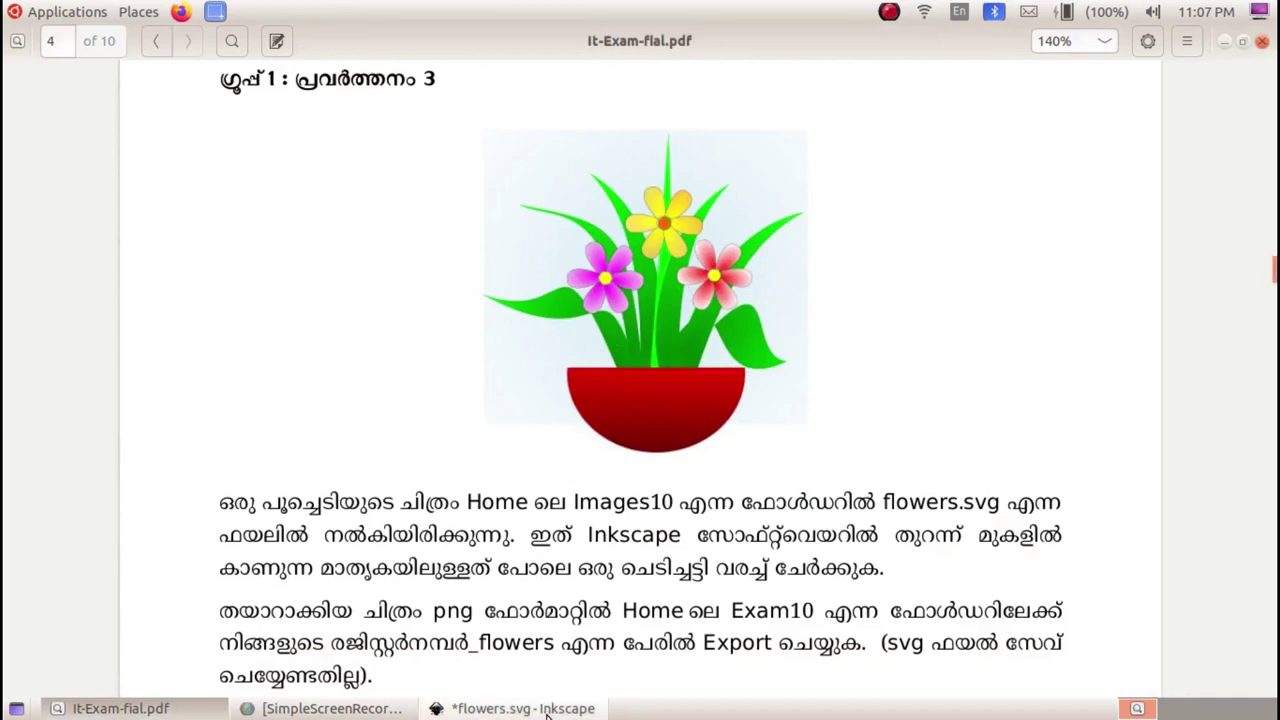
left_click(546, 710)
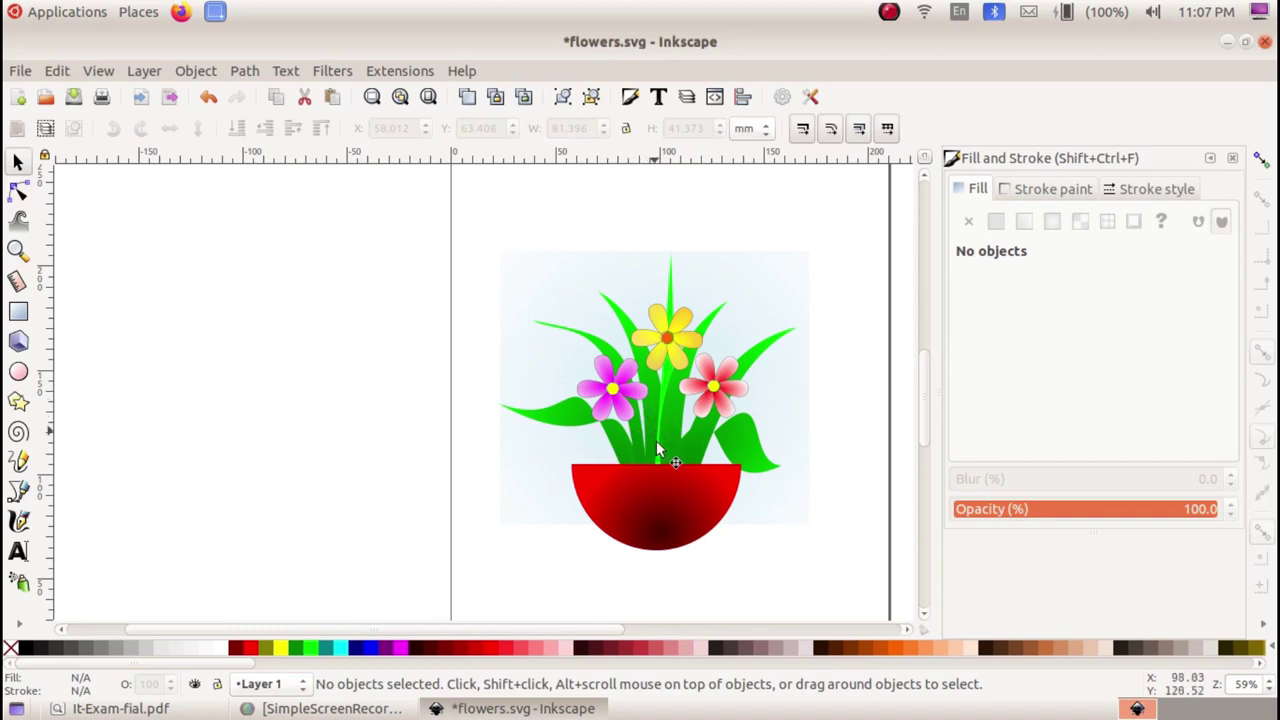
Step: Nudge the pot under the plant, group pot, plant and background, and move the group up-left
mouse_move(670, 495)
left_mouse_down()
mouse_move(604, 490)
mouse_move(669, 514)
mouse_move(670, 498)
left_mouse_up()
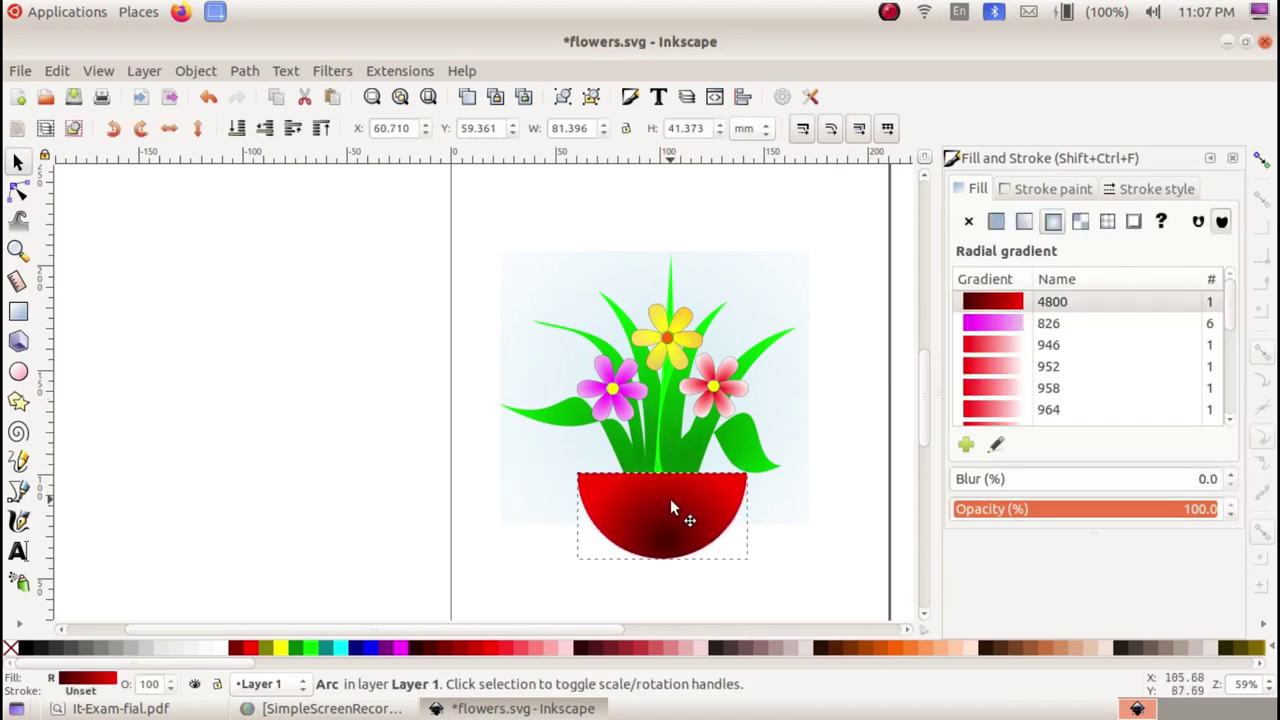
left_click(840, 540)
mouse_move(389, 198)
left_mouse_down()
mouse_move(828, 566)
mouse_move(852, 602)
left_mouse_up()
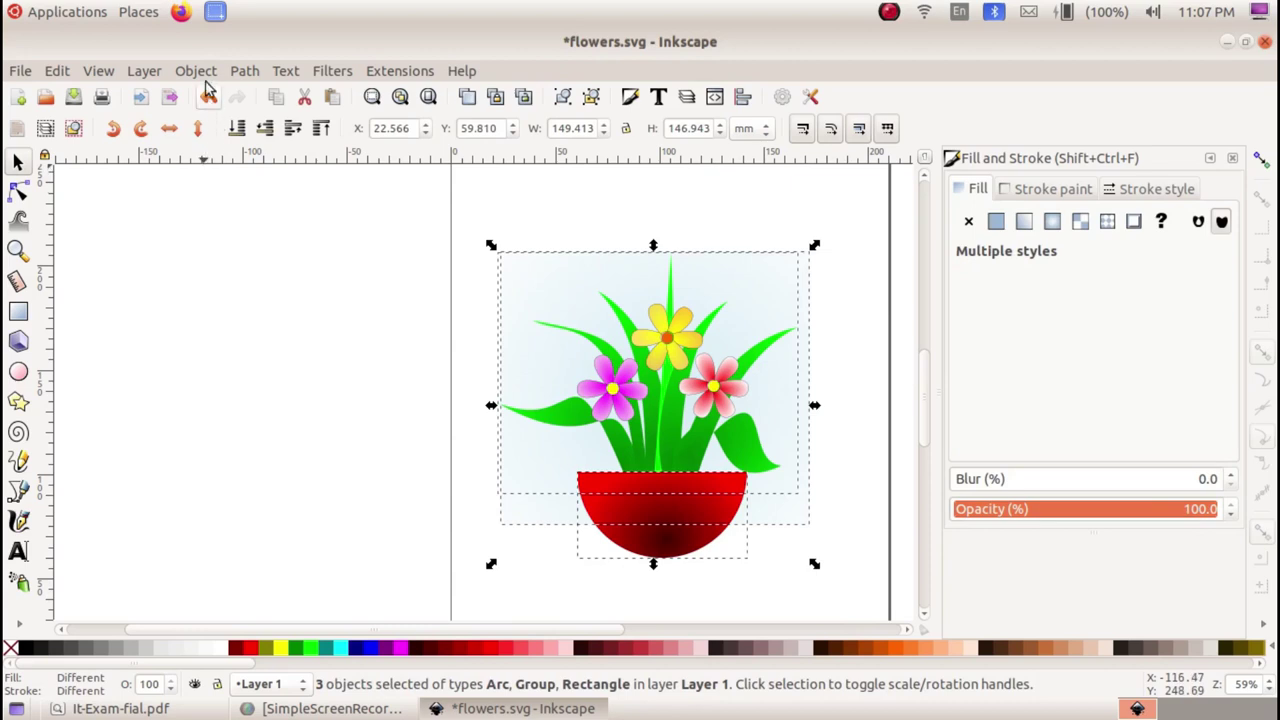
left_click(196, 71)
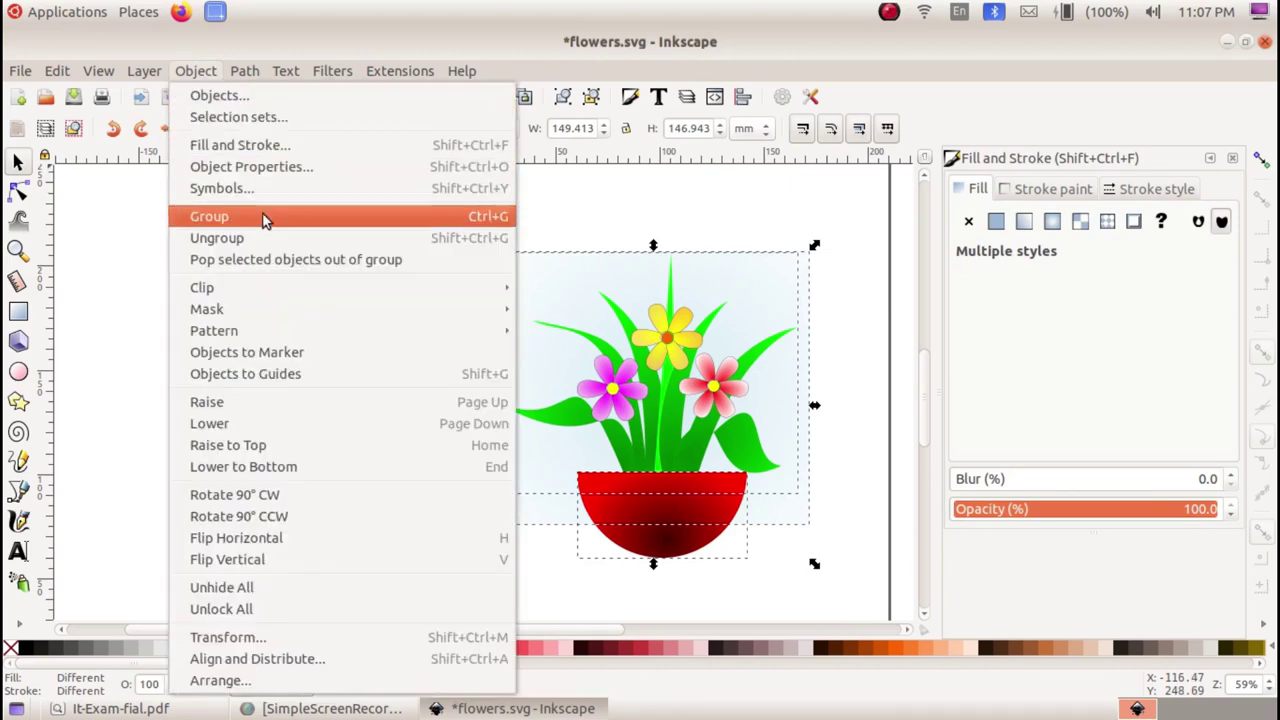
left_click(266, 214)
left_click(320, 395)
left_click_drag(663, 420, 642, 394)
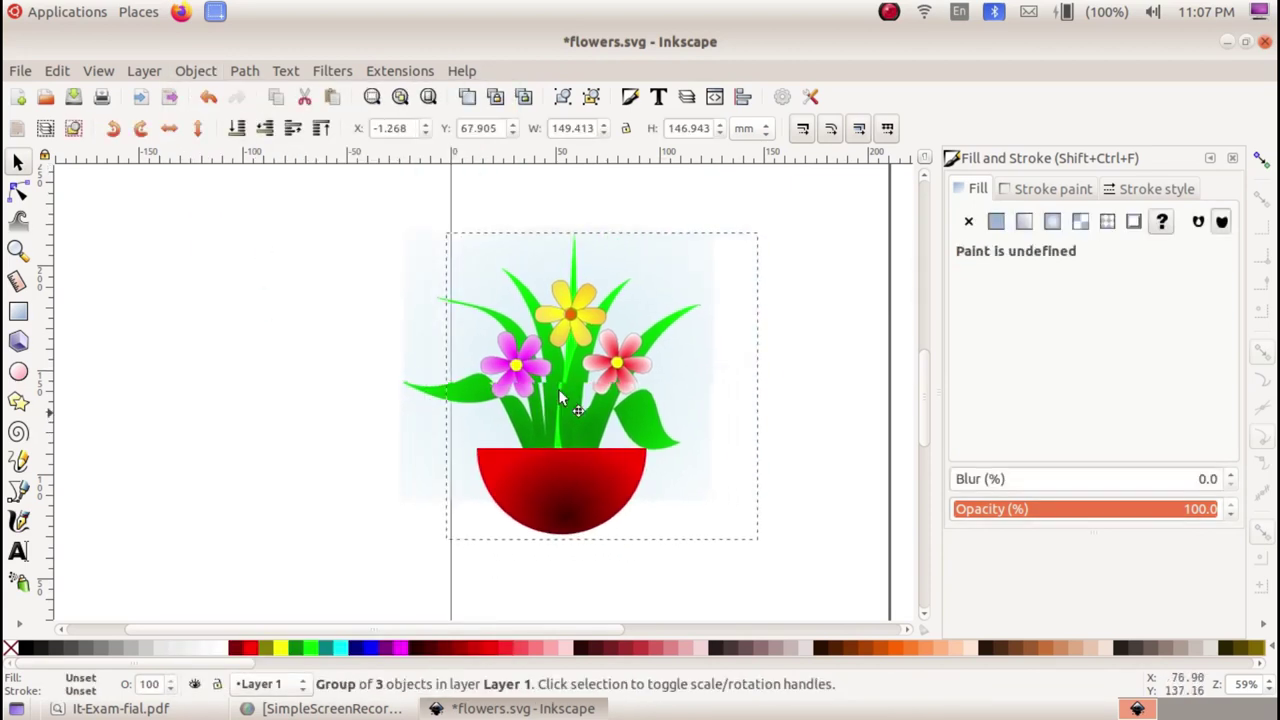
left_click(358, 440)
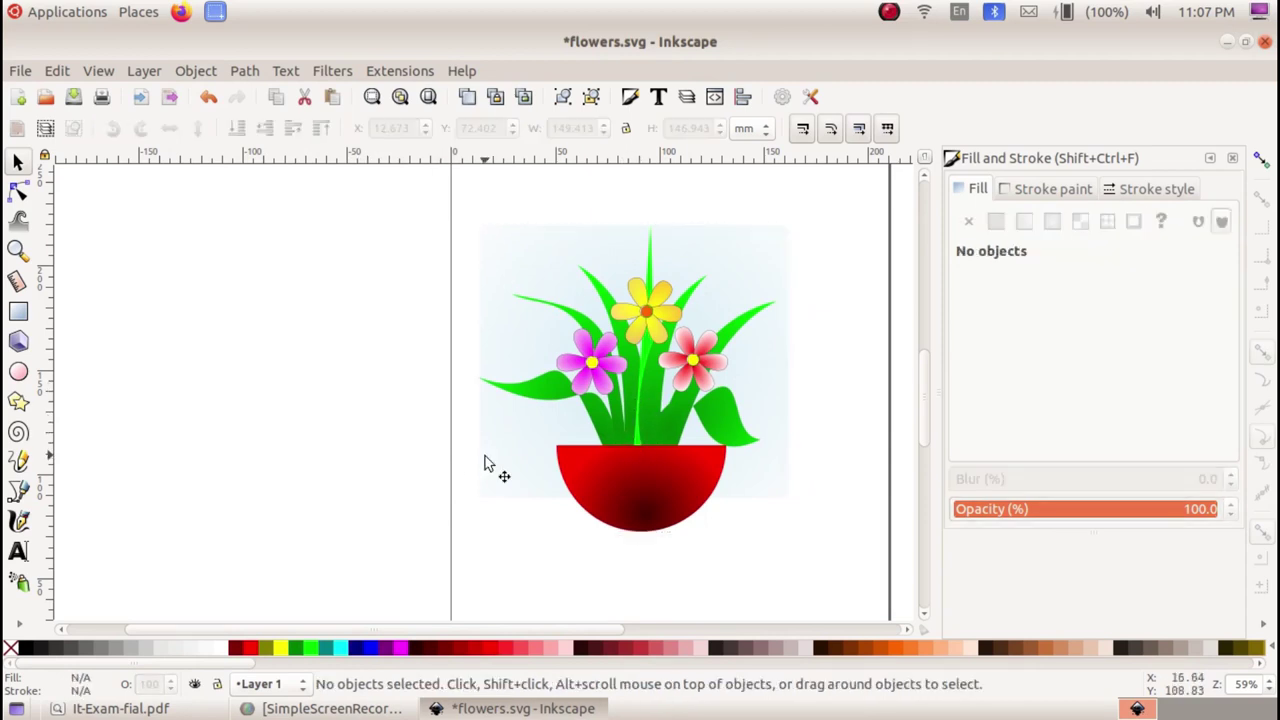
left_click(120, 708)
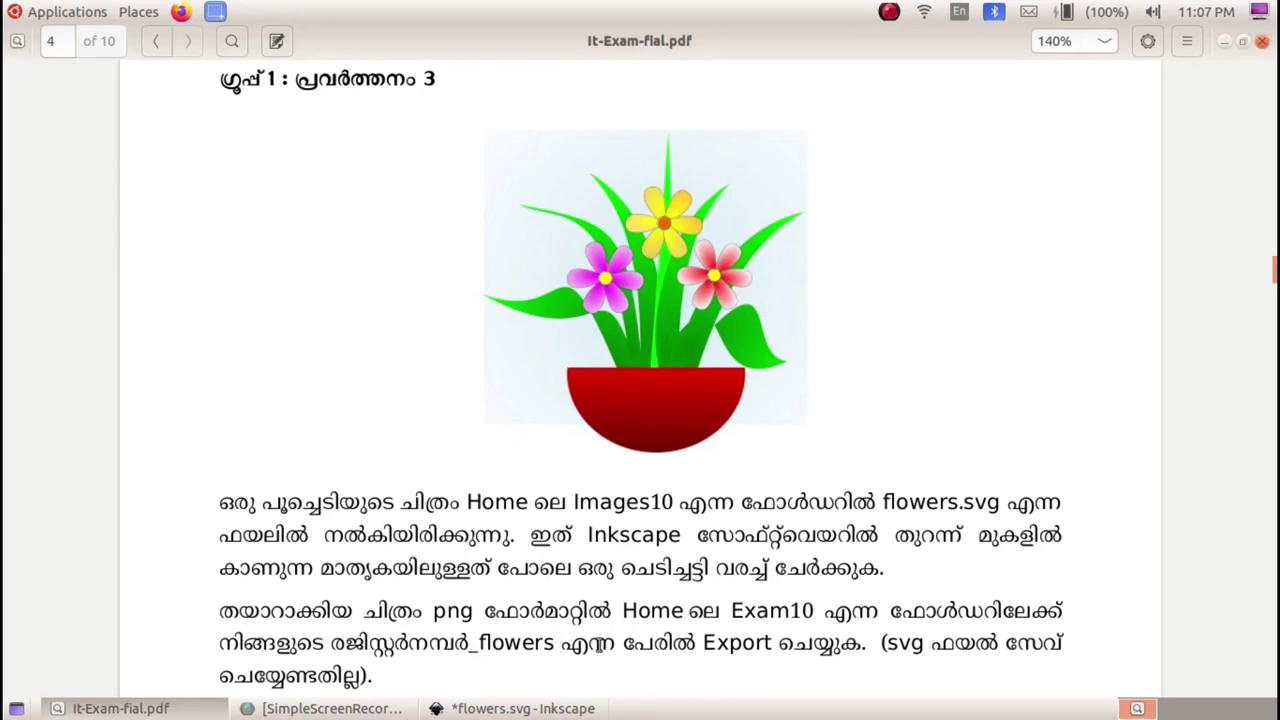
left_click(120, 708)
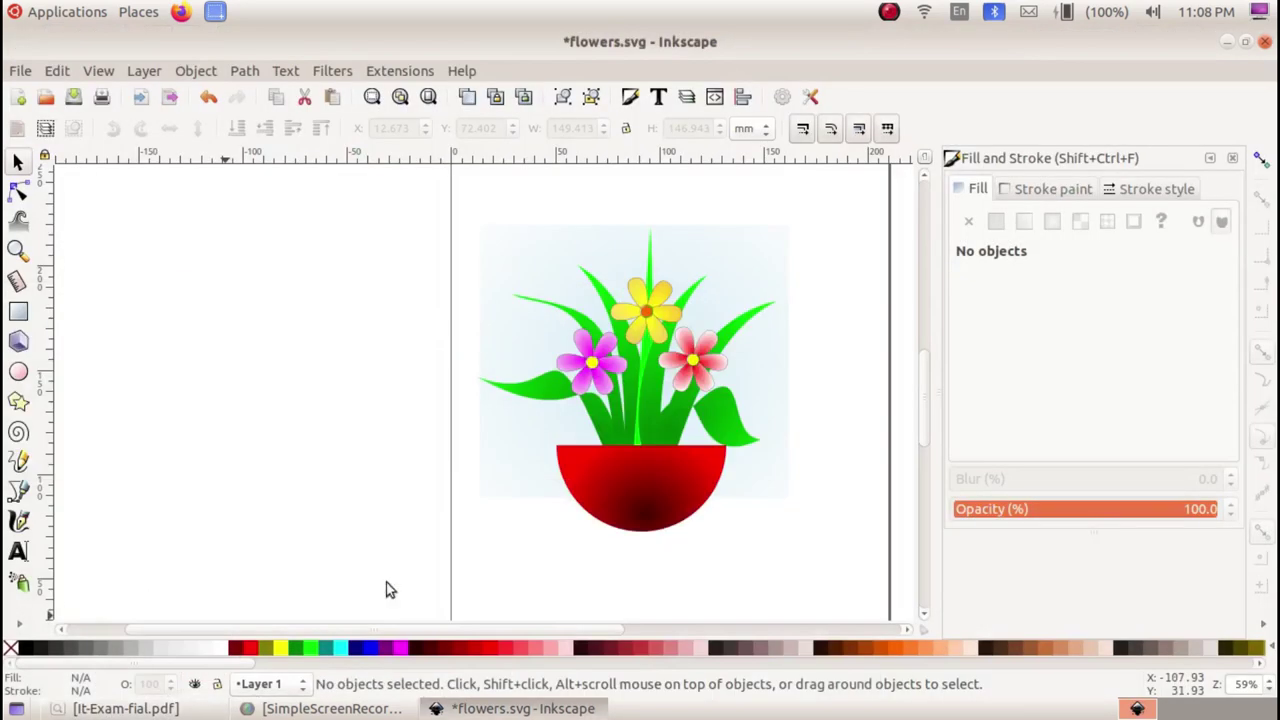
Step: Select the flower group and open Export PNG Image at 565 × 555 px, 96 dpi
left_click(624, 366)
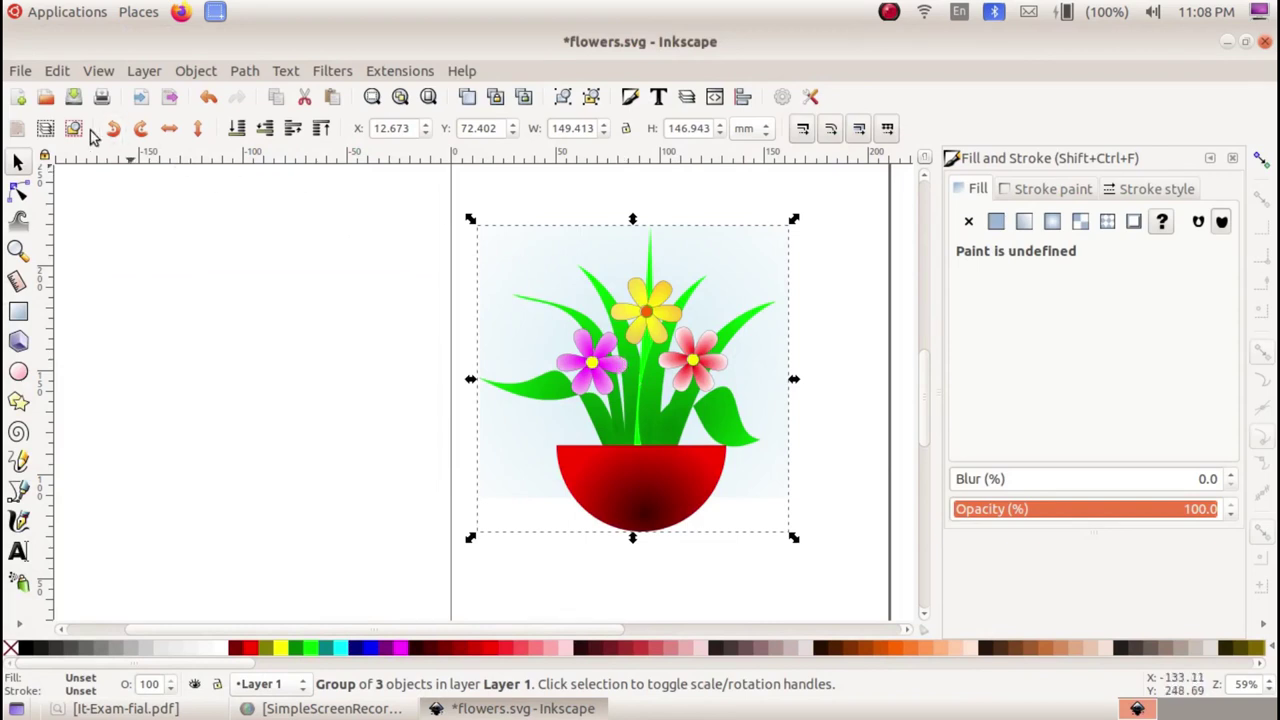
left_click(21, 72)
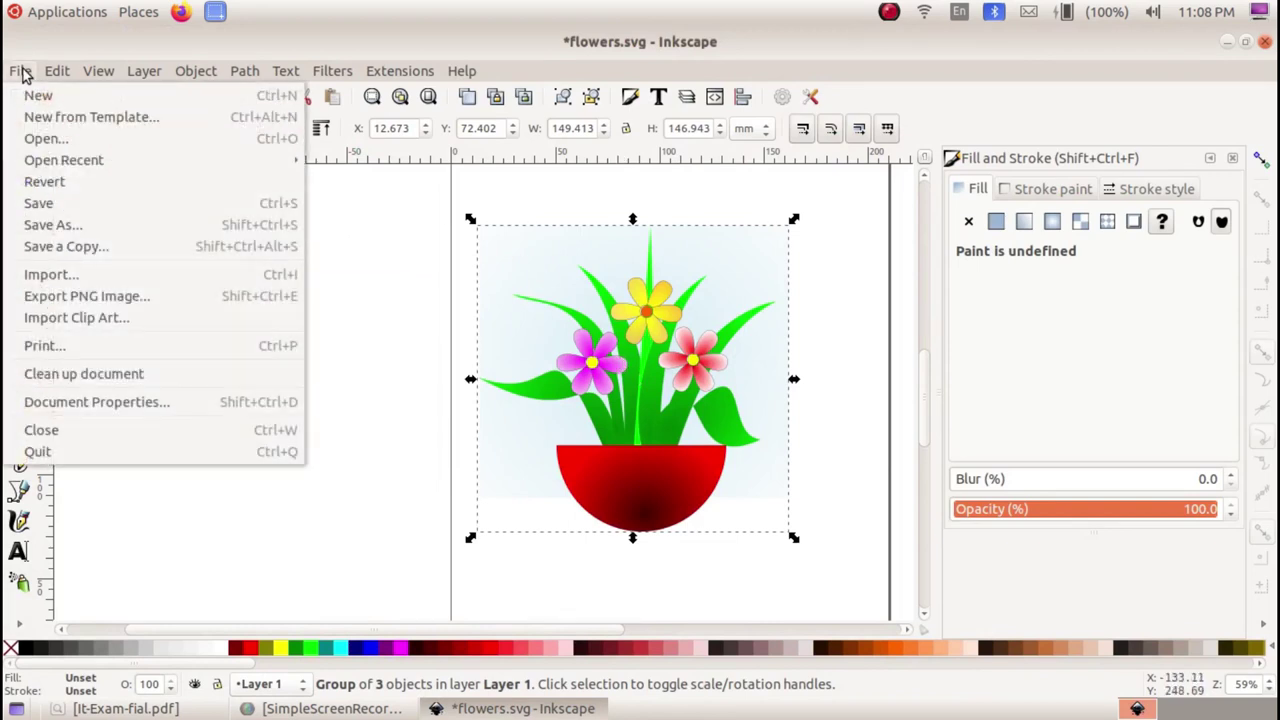
left_click(133, 297)
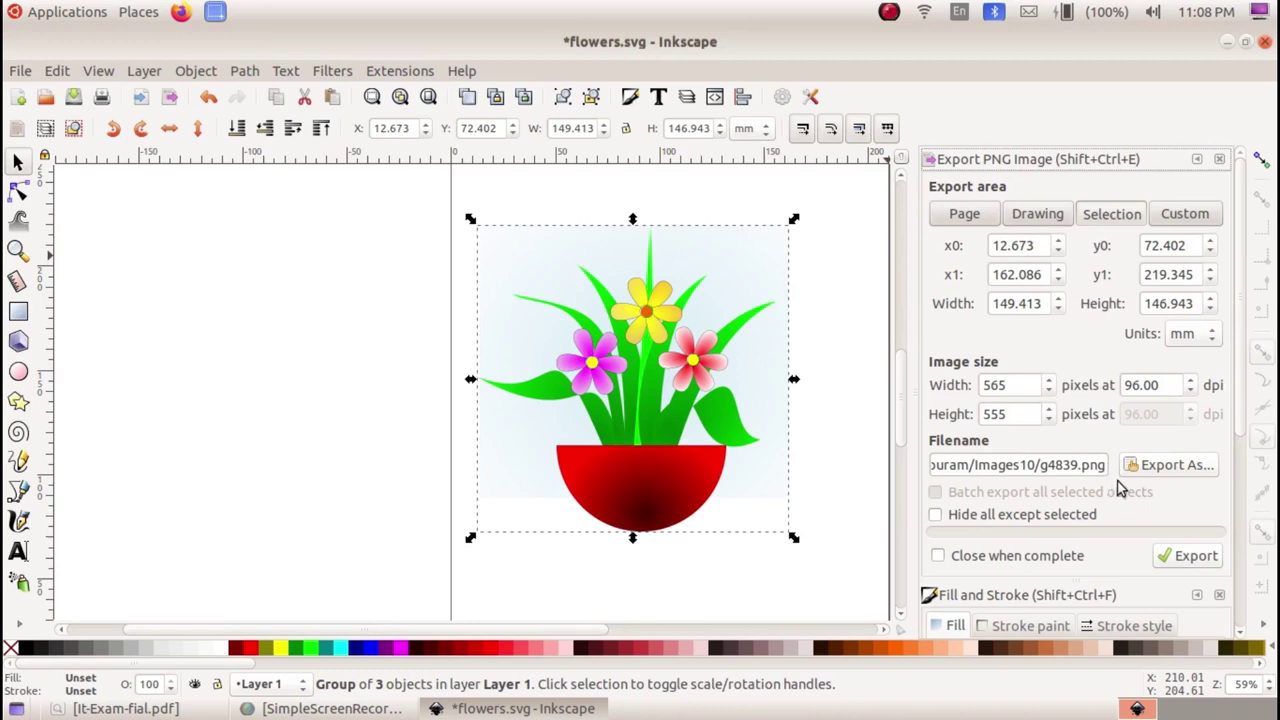
Step: Export the group as 200145_flowers.png into Exam10, then minimize Inkscape
left_click(1176, 470)
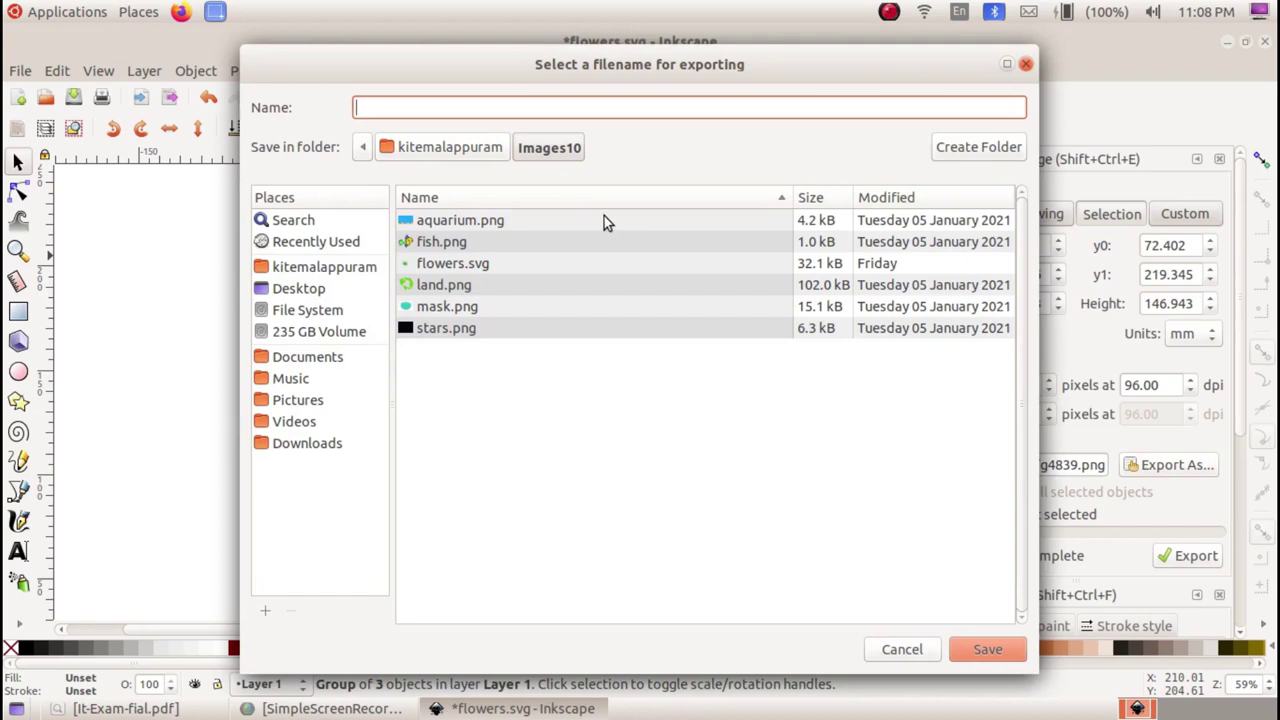
left_click(476, 147)
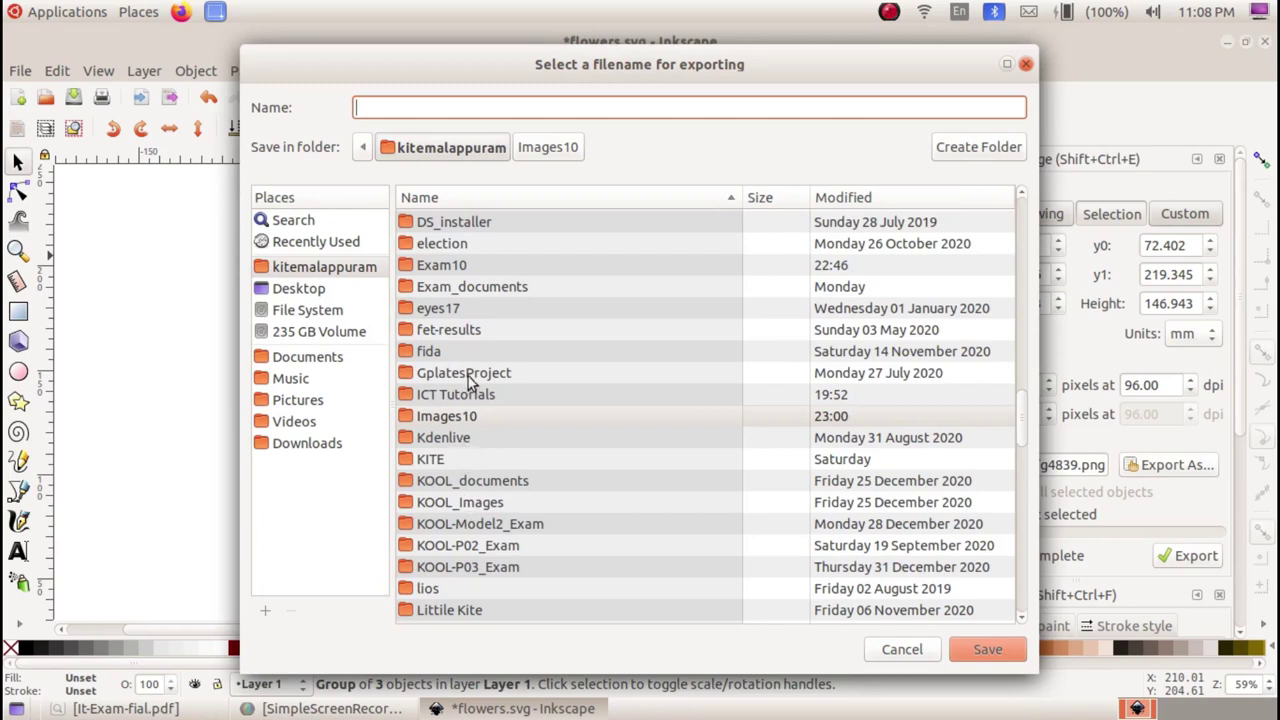
double_click(470, 268)
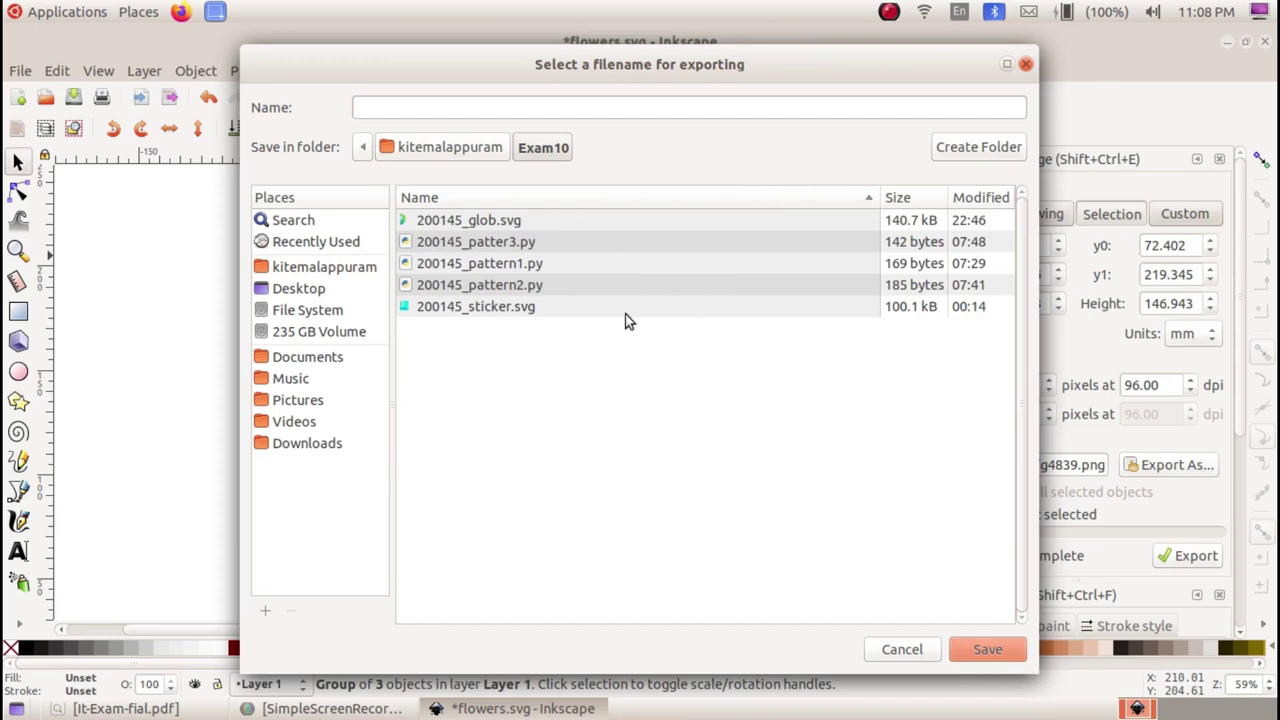
left_click(386, 107)
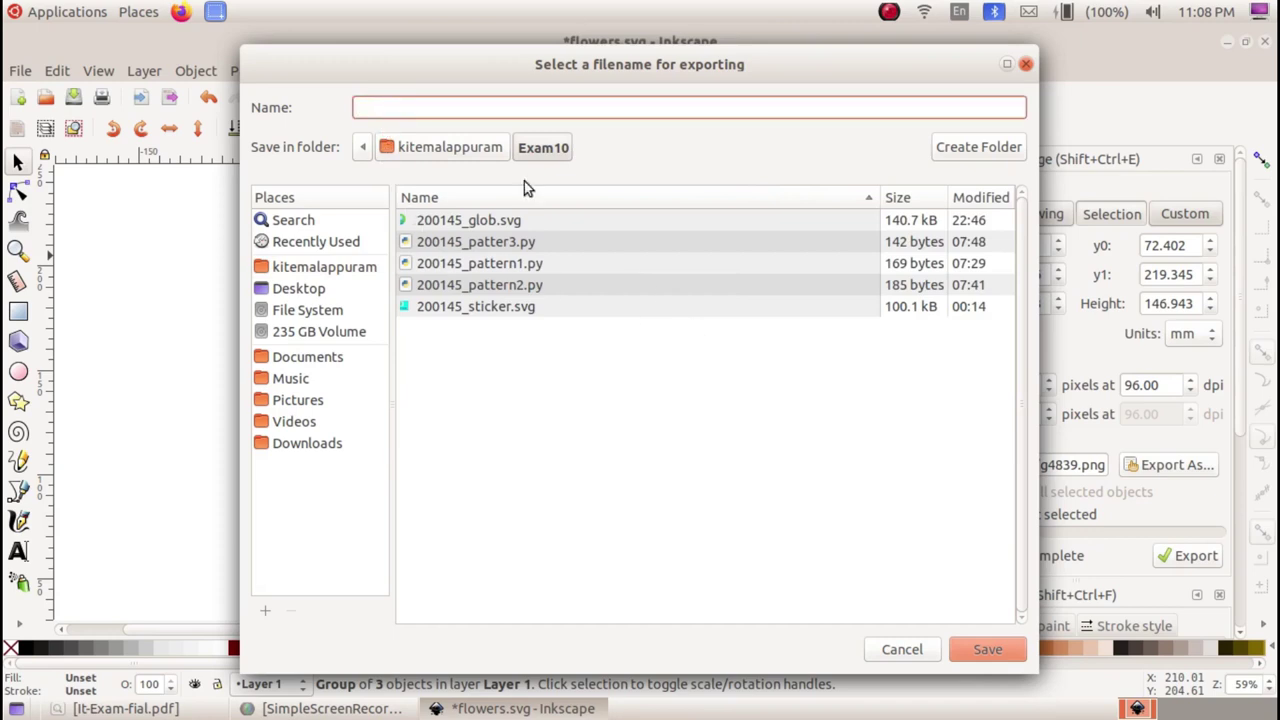
type("200145_f")
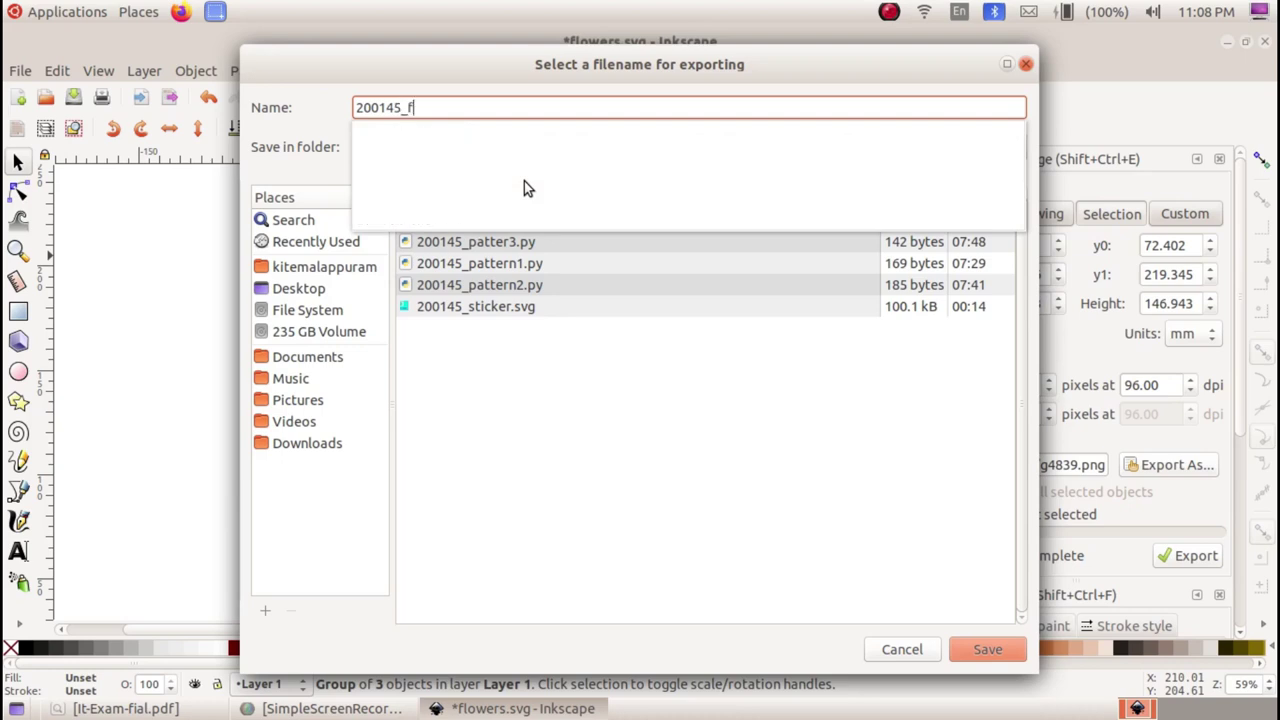
type("lowers")
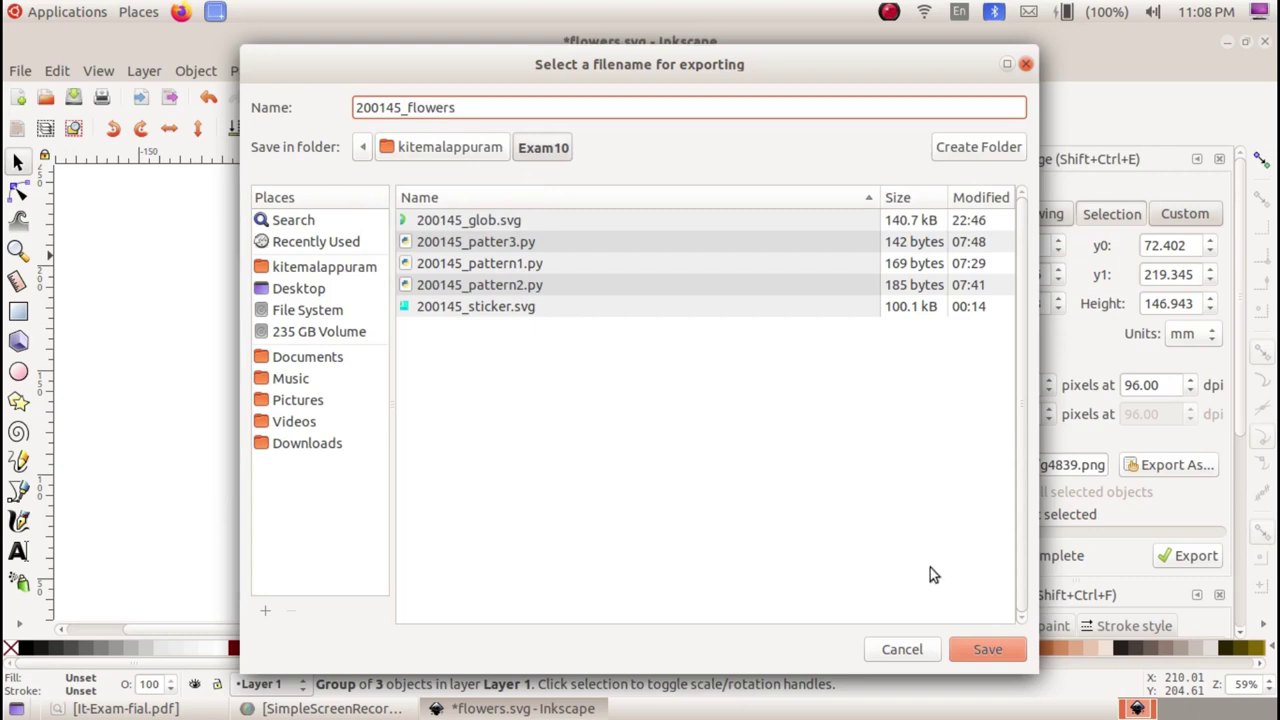
left_click(986, 643)
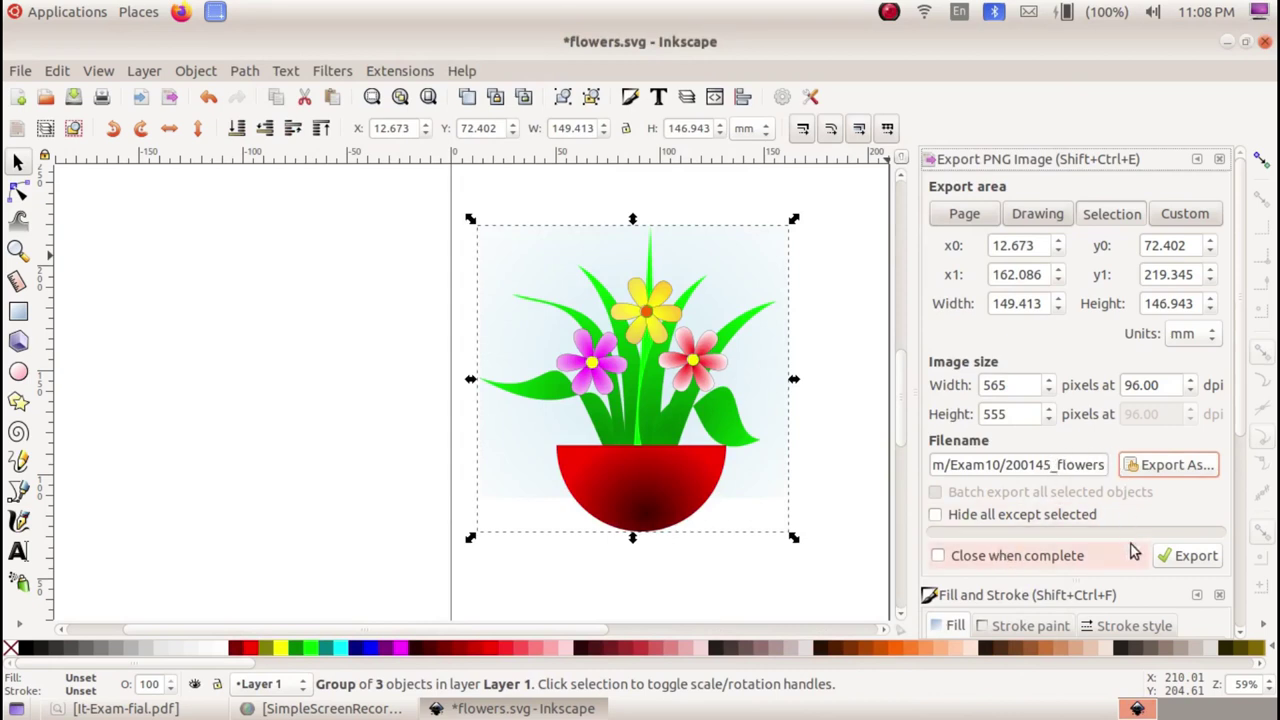
left_click(1188, 556)
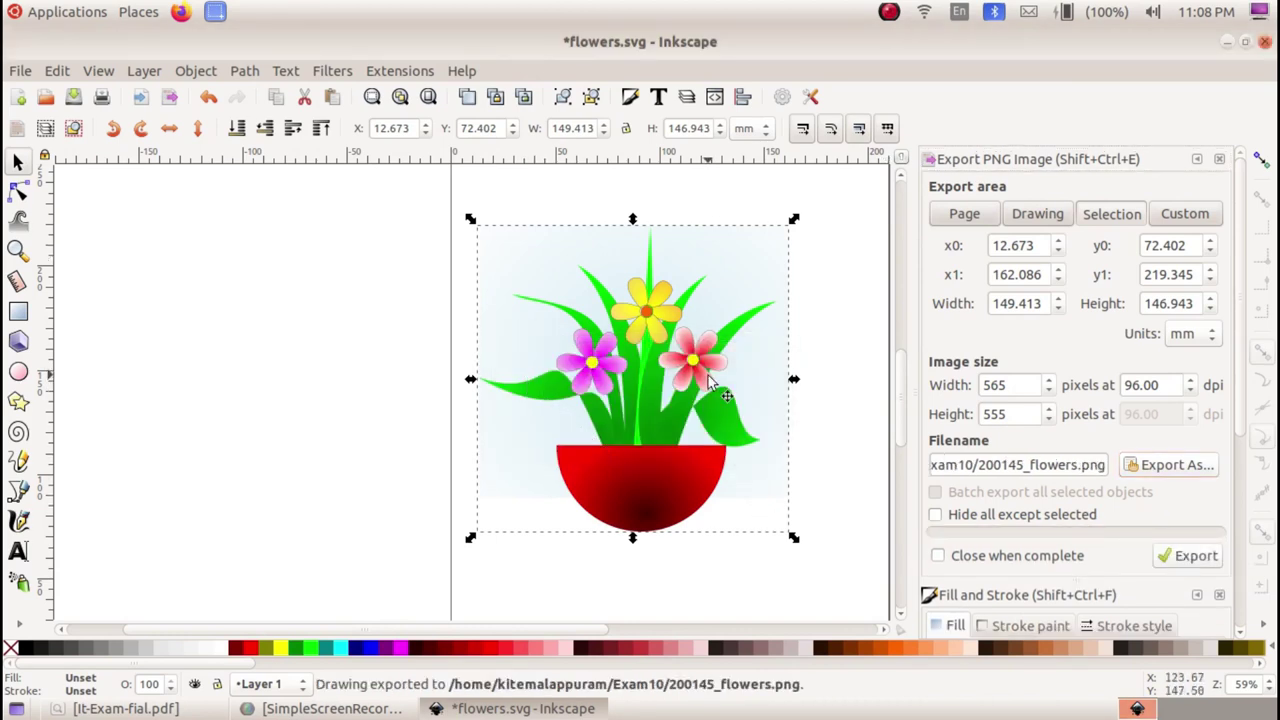
left_click(1228, 43)
Step: Browse Home to Exam10 and open 200145_flowers.png in the image viewer to check the potted flowers
left_click(68, 66)
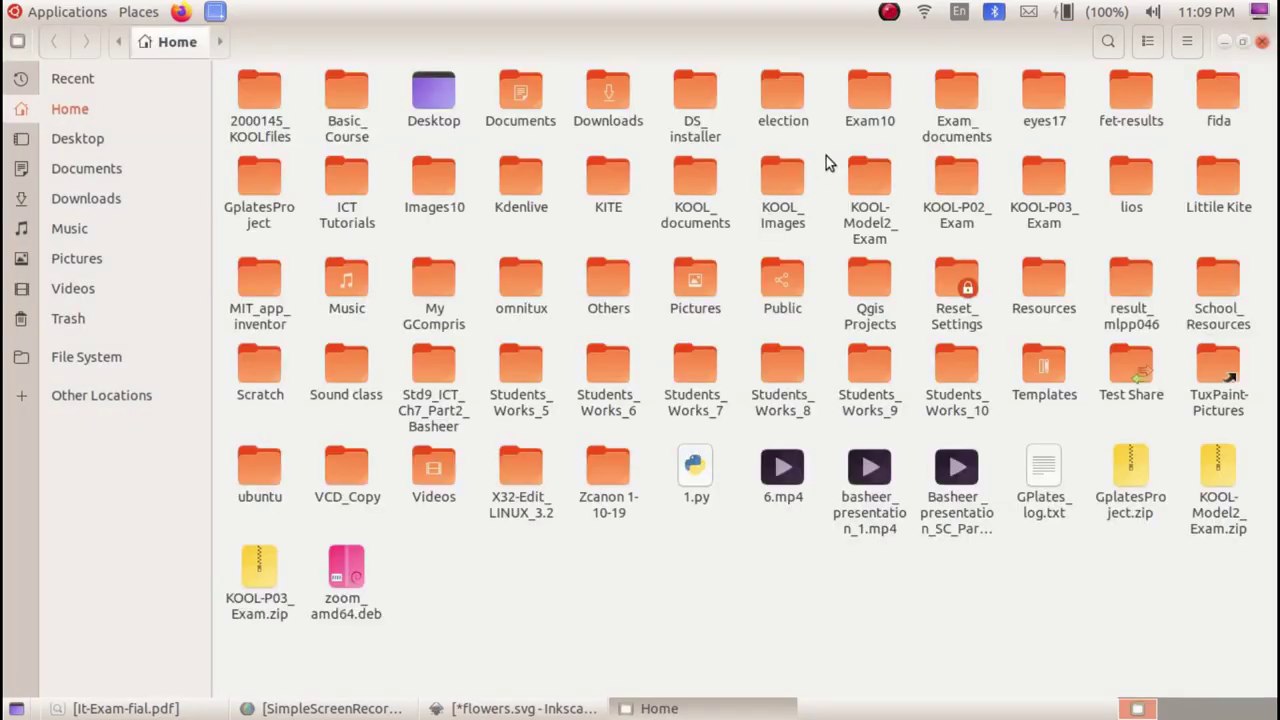
double_click(862, 100)
left_click(271, 151)
left_click(293, 231)
double_click(276, 141)
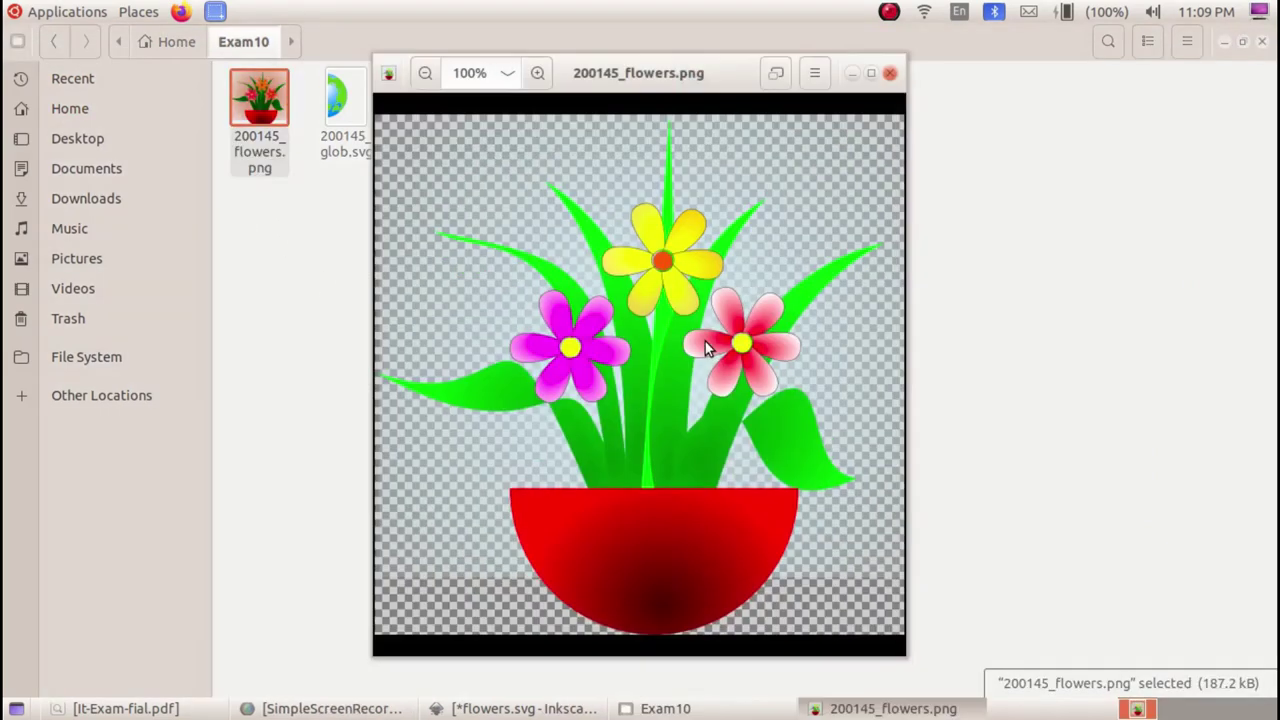